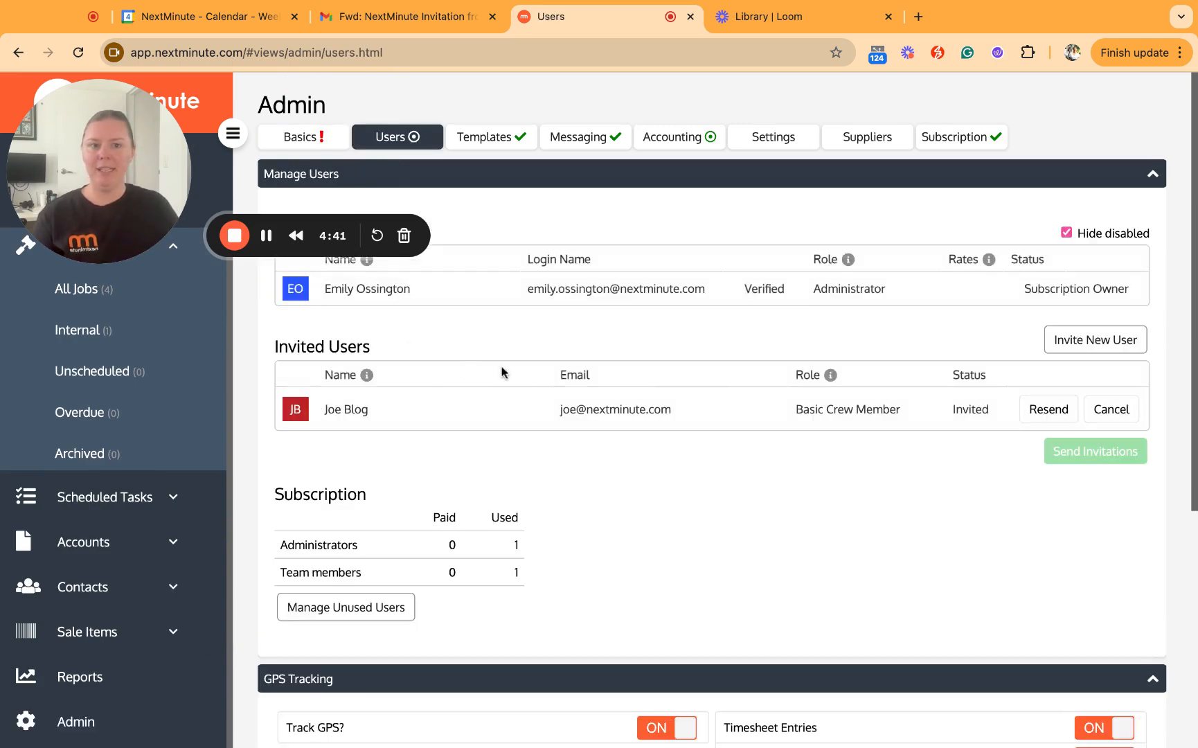
- Add a new invitation row with the crew member's first name and e-mail address
left_click(1081, 354)
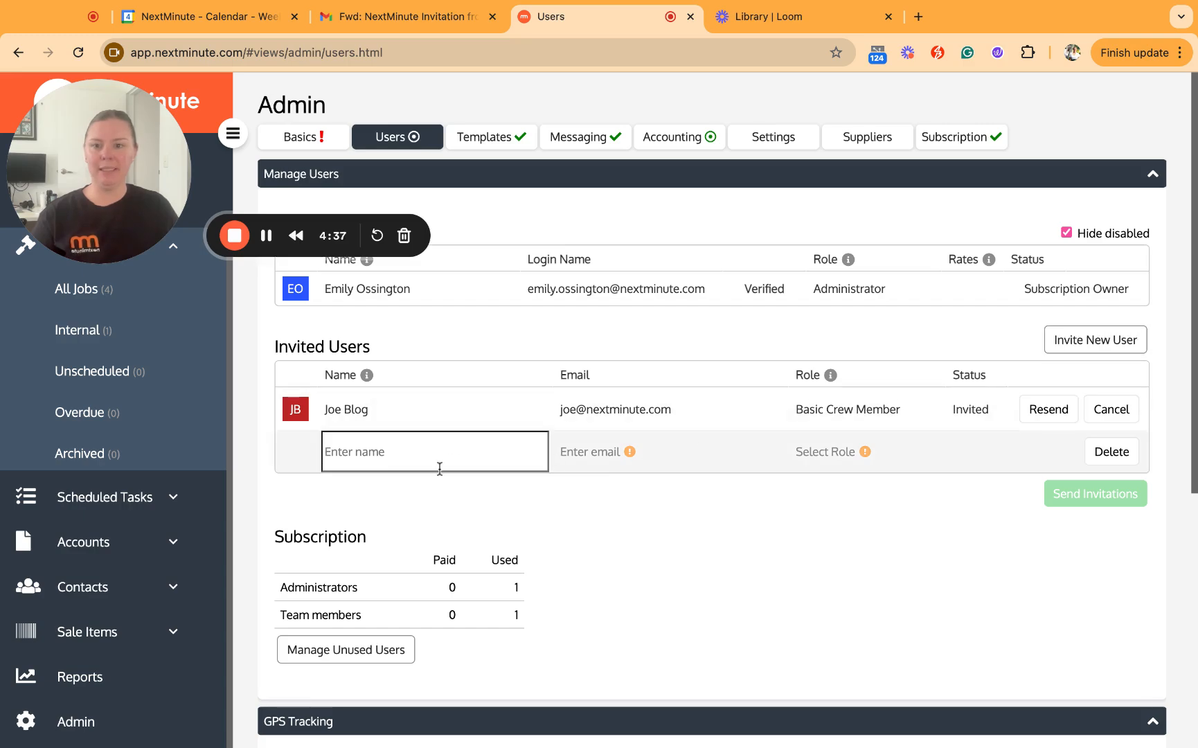
type("John")
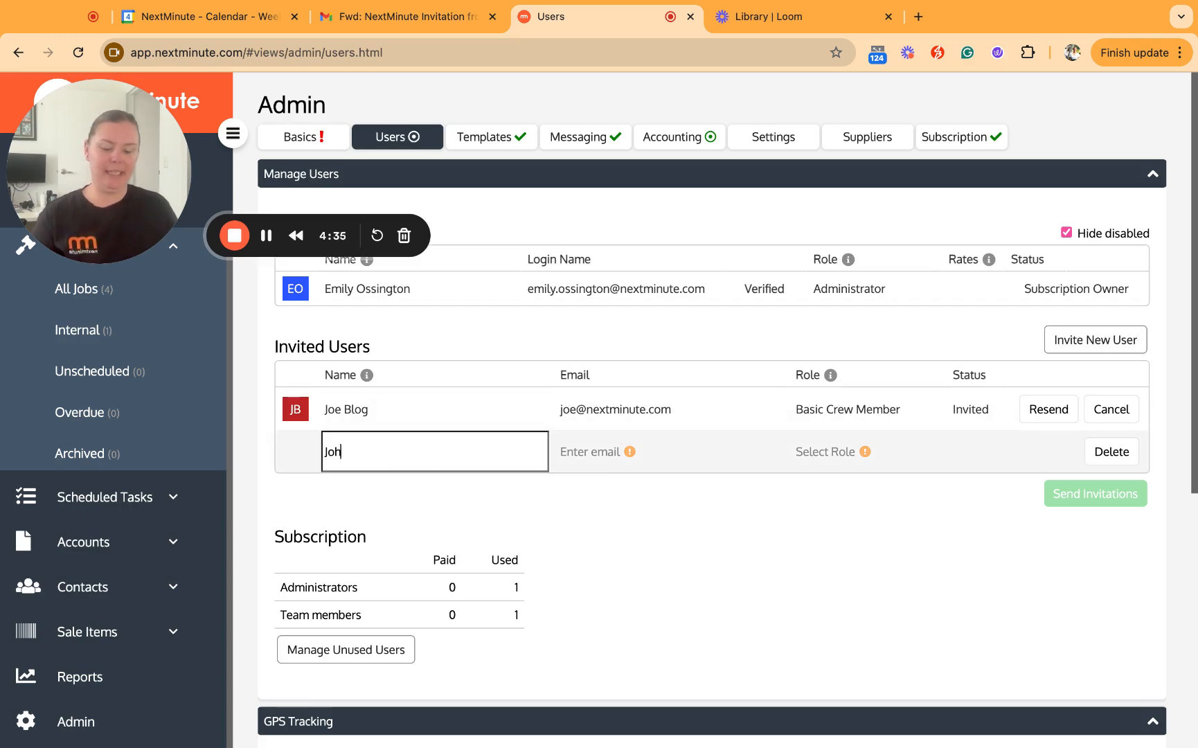
key("Tab")
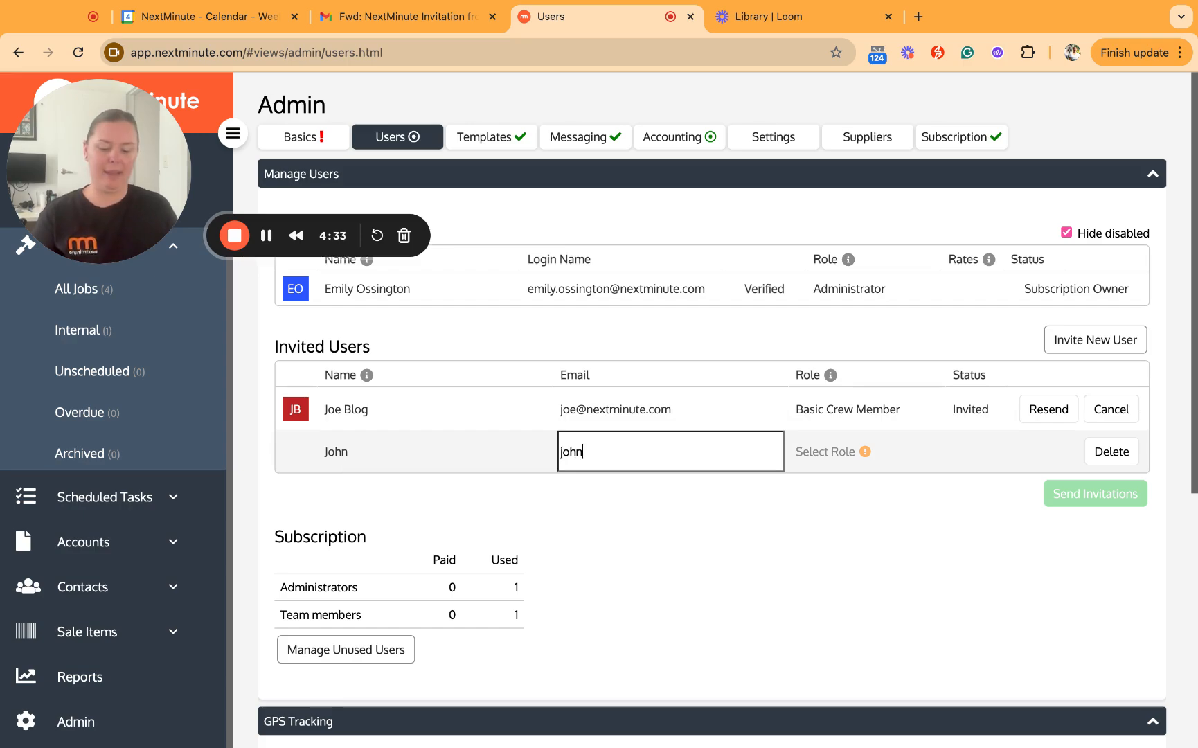
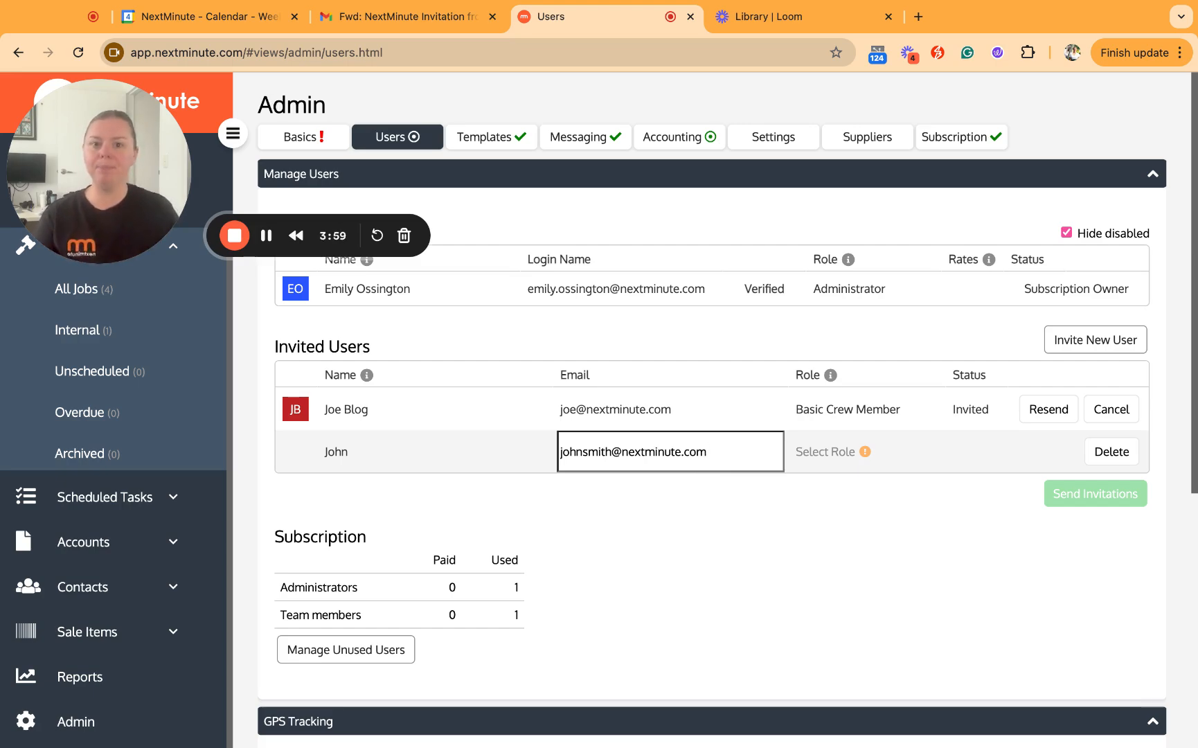
- Set the new invitee's role to Basic Crew Member and send the invitation
left_click(821, 459)
left_click(824, 453)
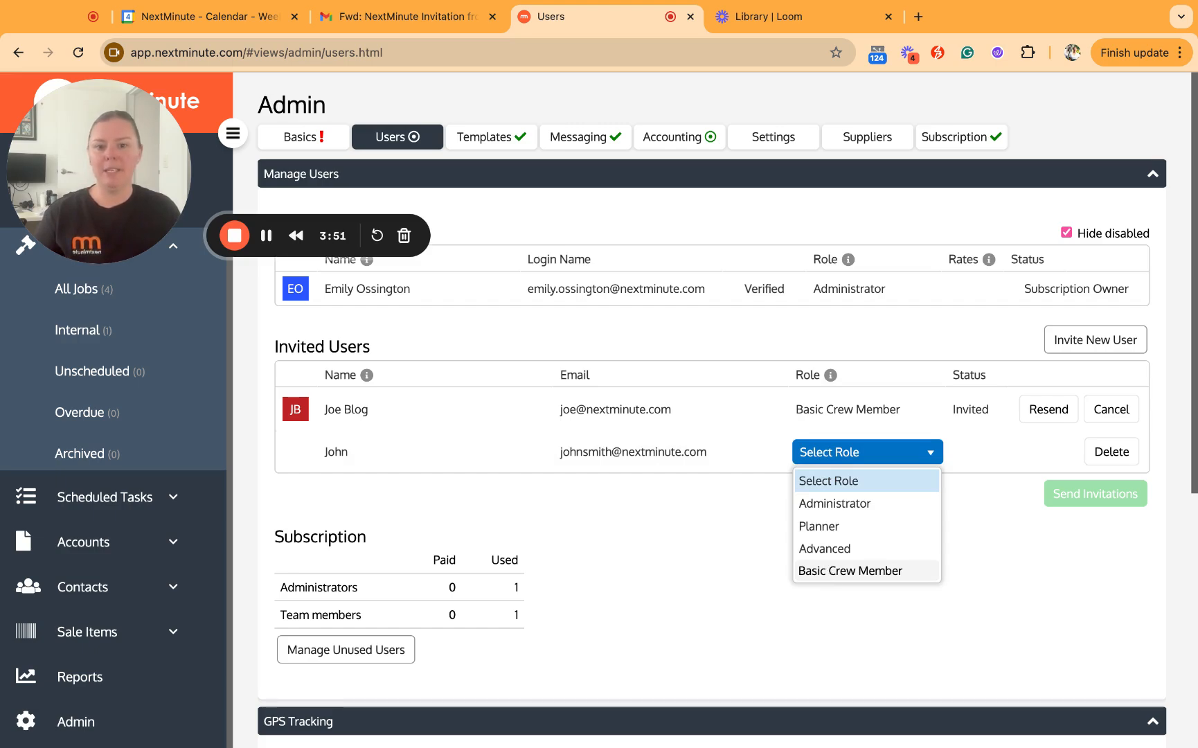
left_click(828, 571)
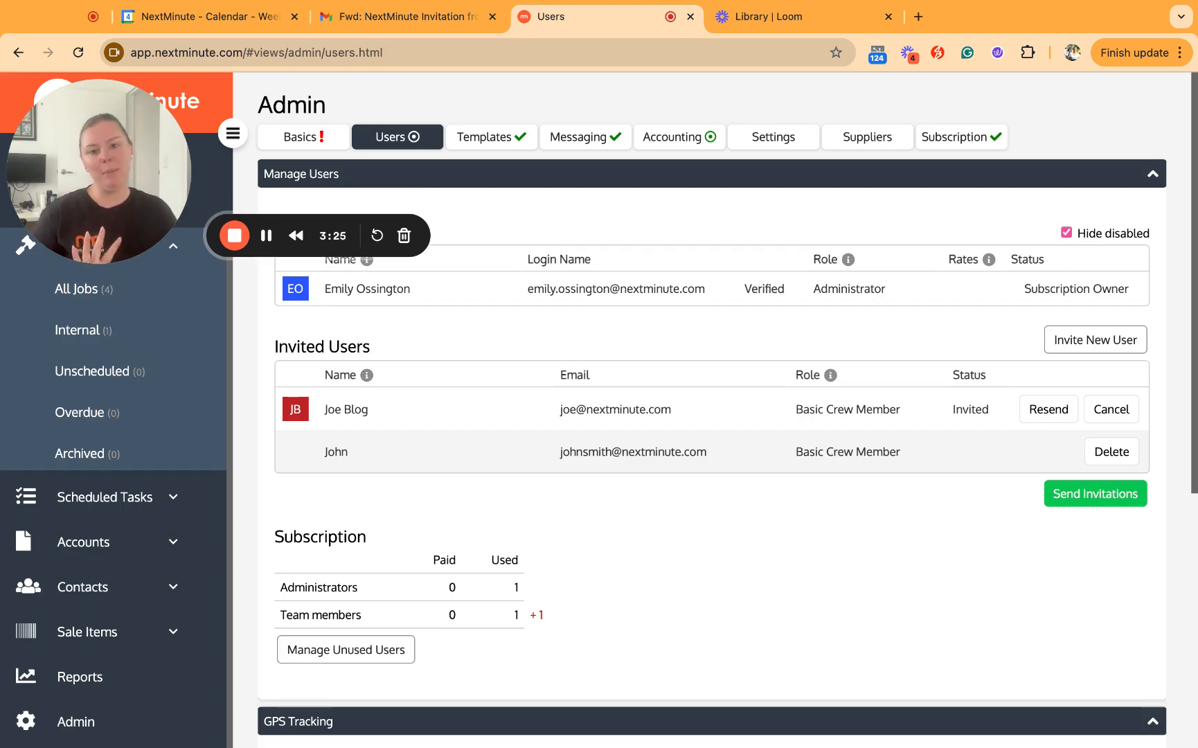
left_click(1077, 504)
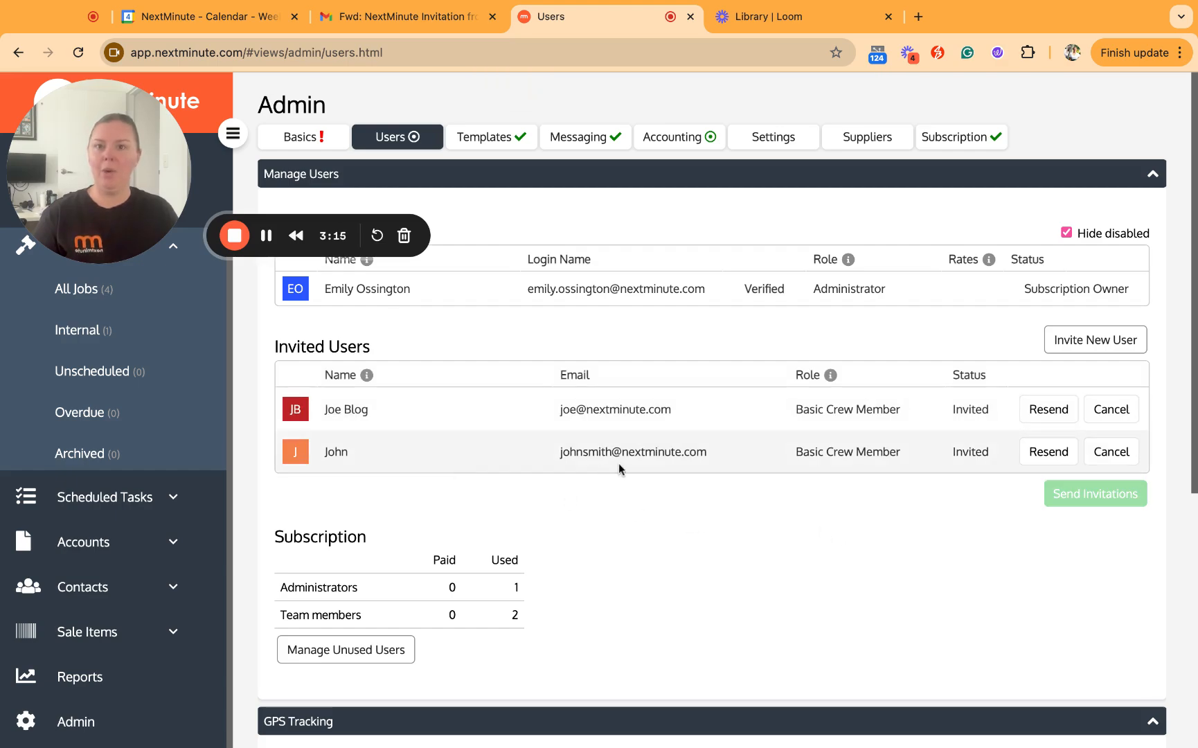
- Review the NextMinute invitation e-mail in Gmail, then return to the Users page
left_click(390, 21)
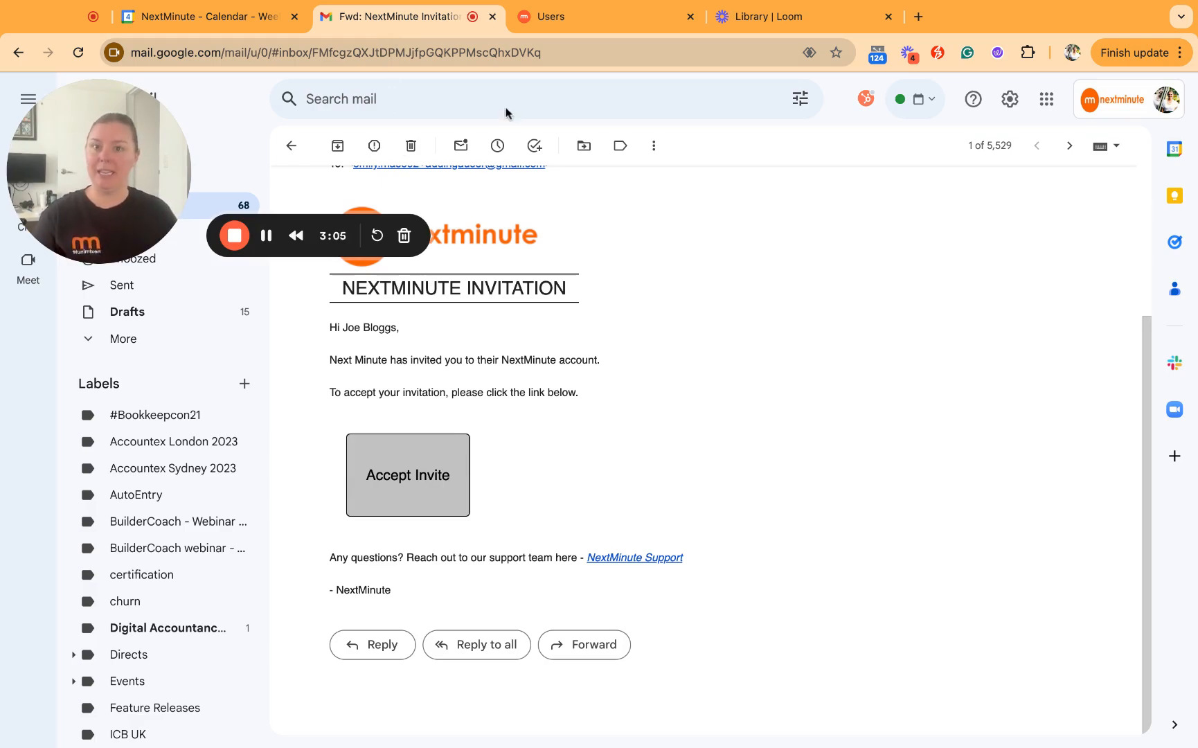
left_click(547, 21)
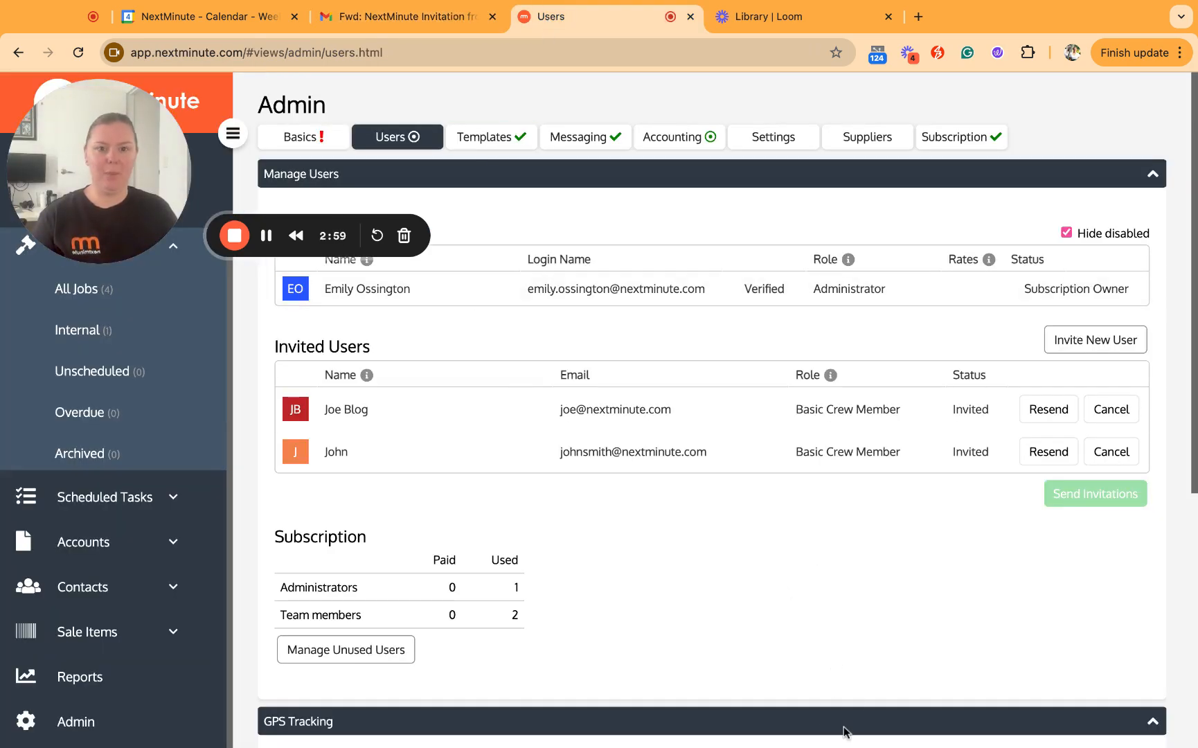
- Expand Sale Items, open the Labour list and start a new sale item
scroll(1032, 609, "down", 6)
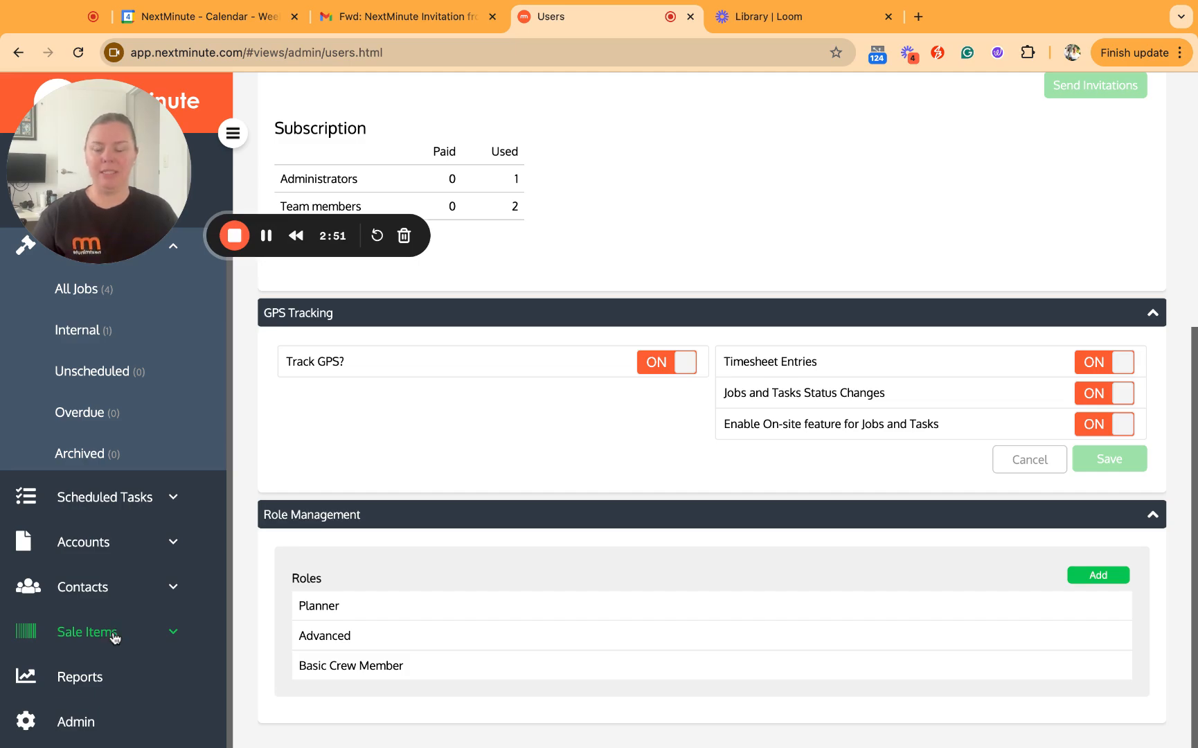
left_click(89, 640)
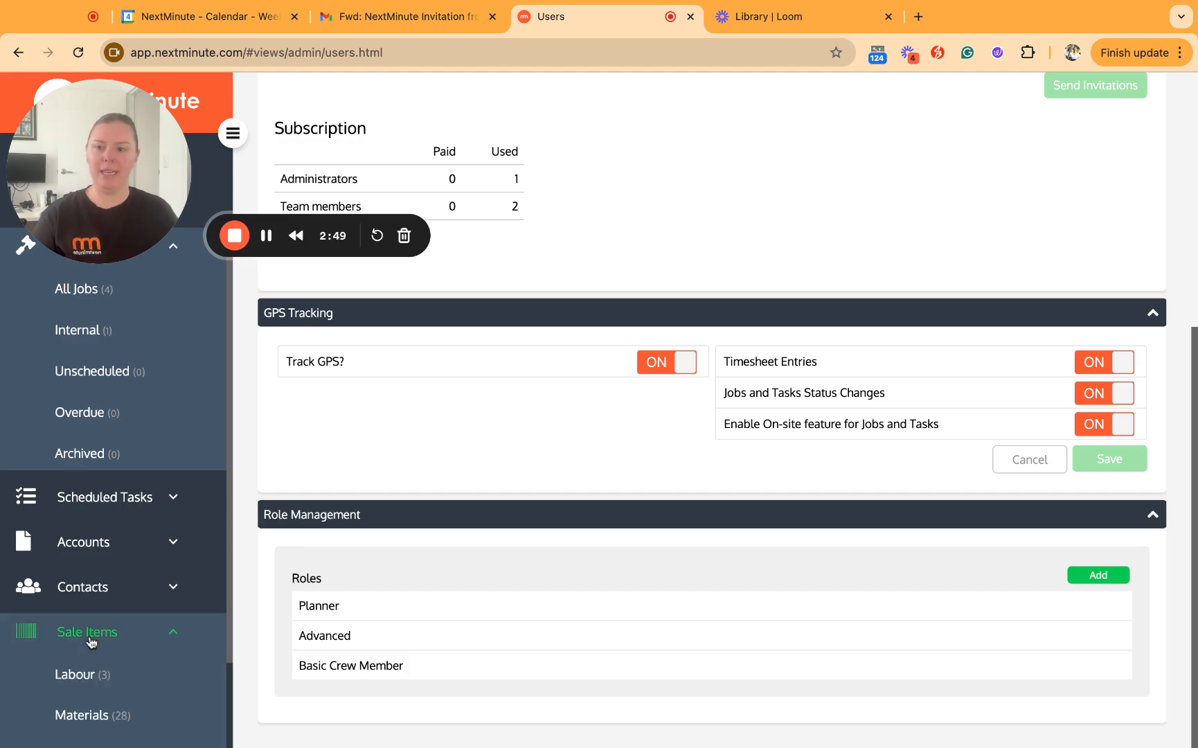
scroll(89, 641, "down", 2)
left_click(89, 632)
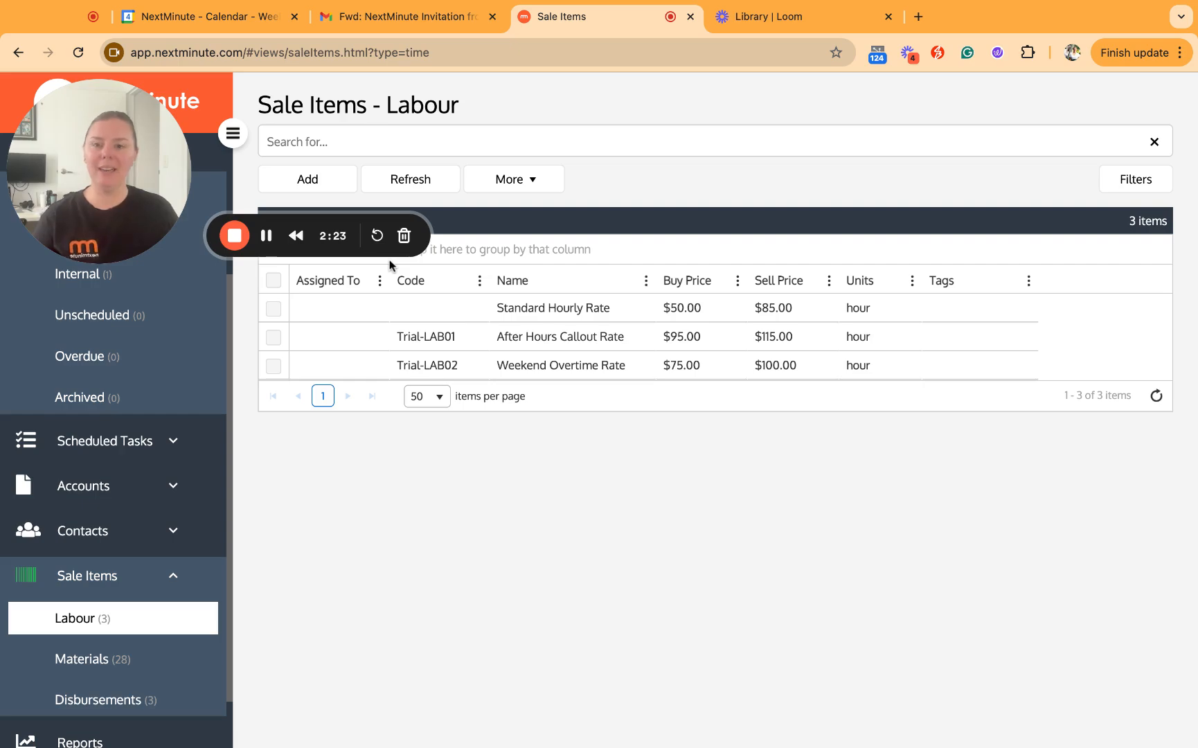
left_click(322, 192)
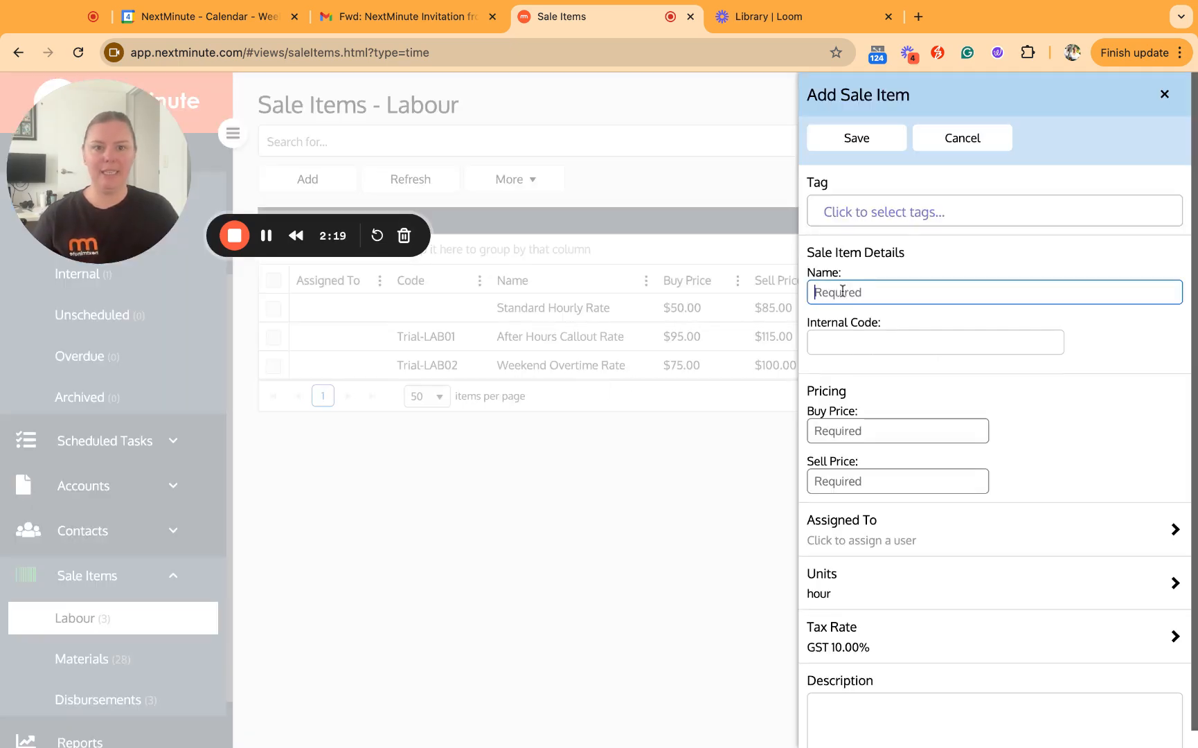
- Save the crew member's Standard Rate labour item at $65 buy, $180 sell, assigned to the administrator
type("John Smith")
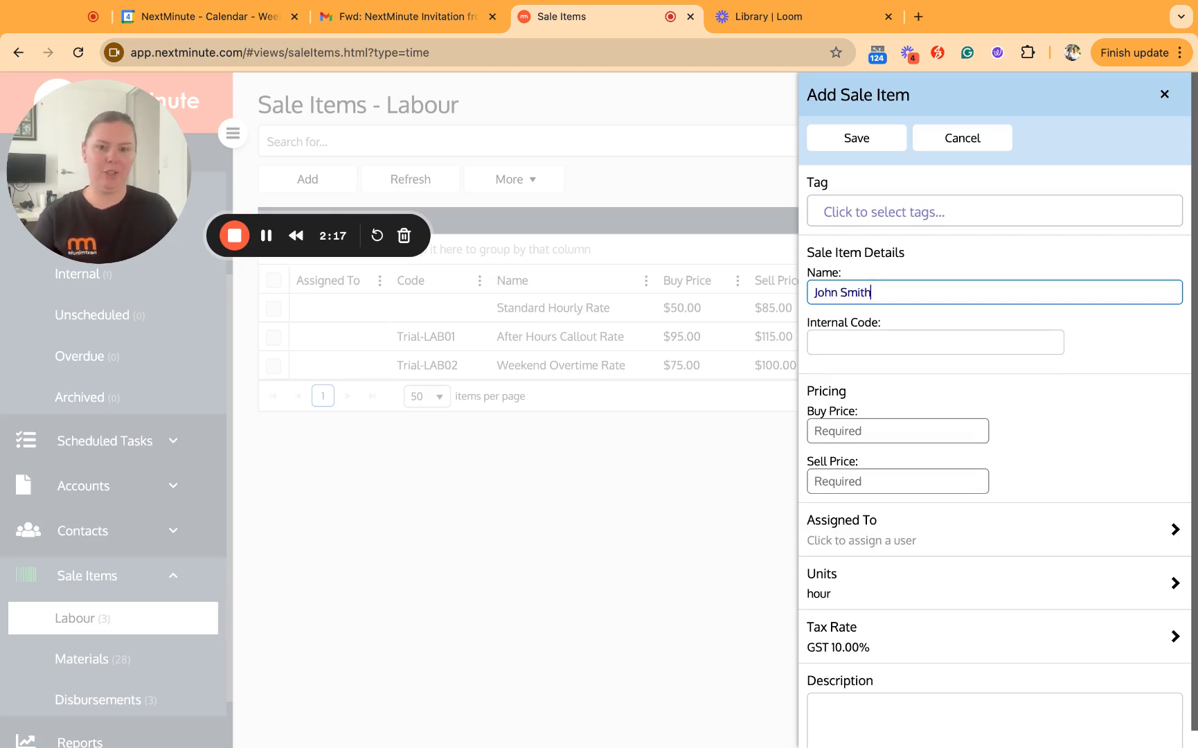
type(" St")
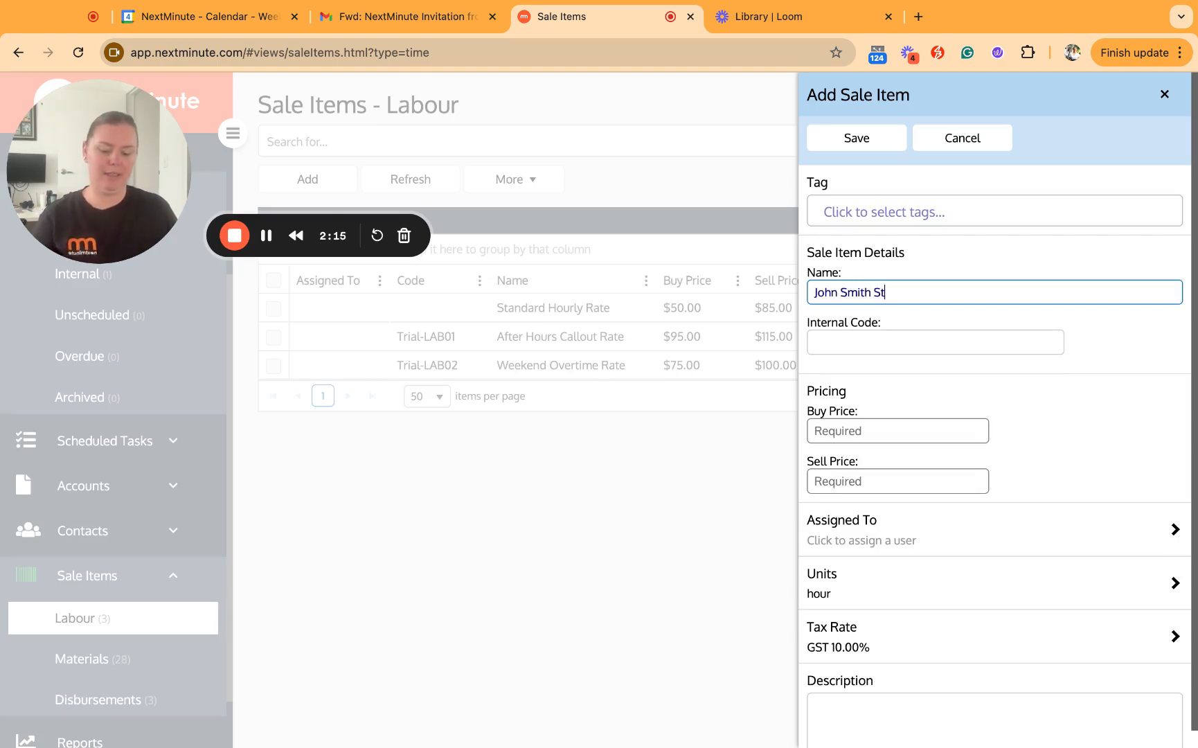
type("andard Rate")
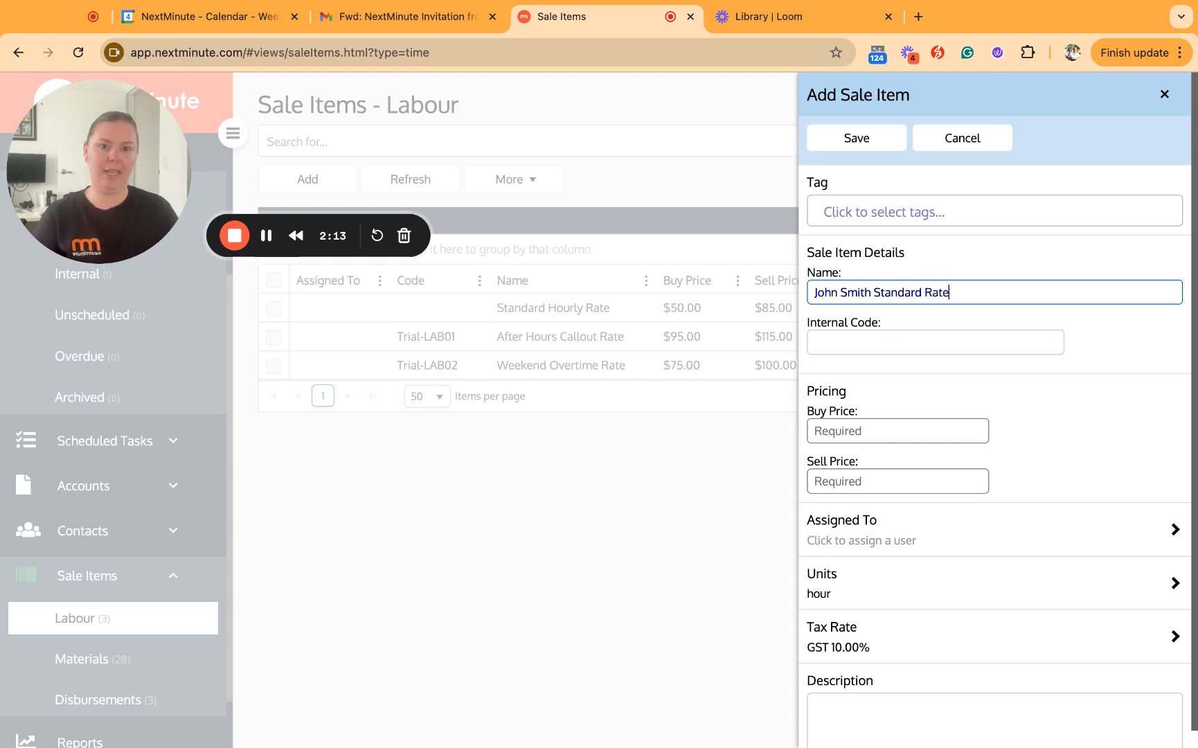
left_click(959, 424)
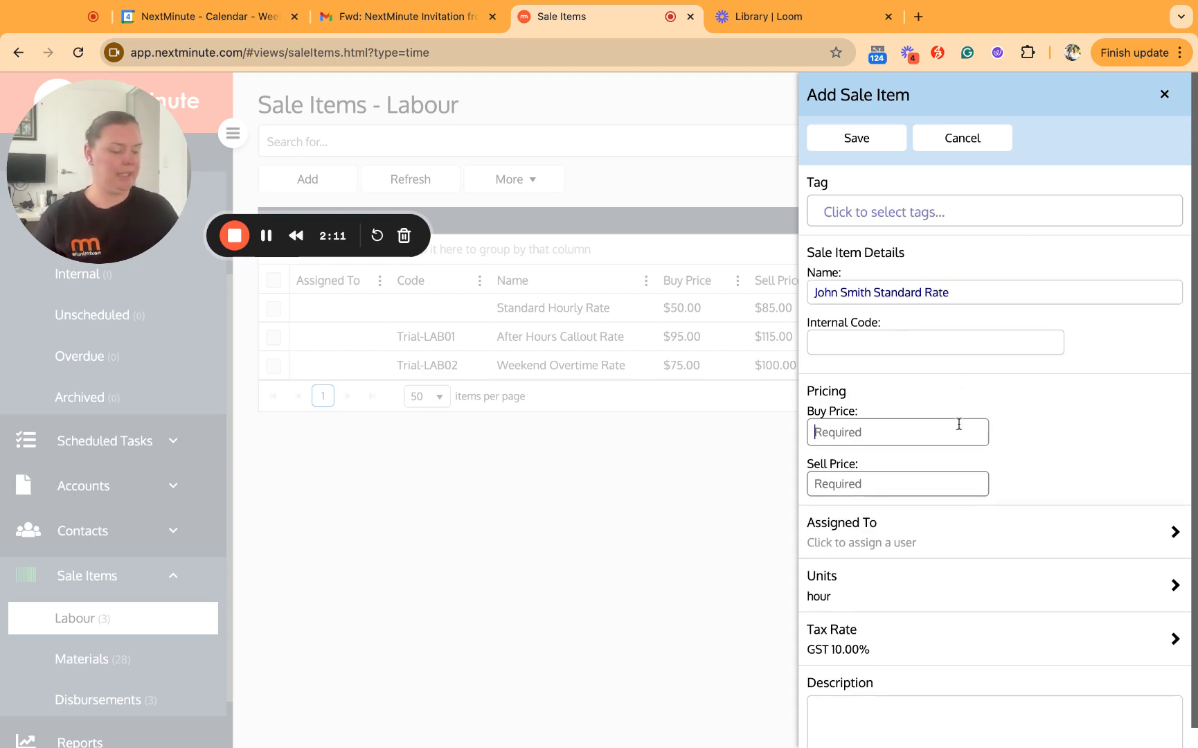
type("65")
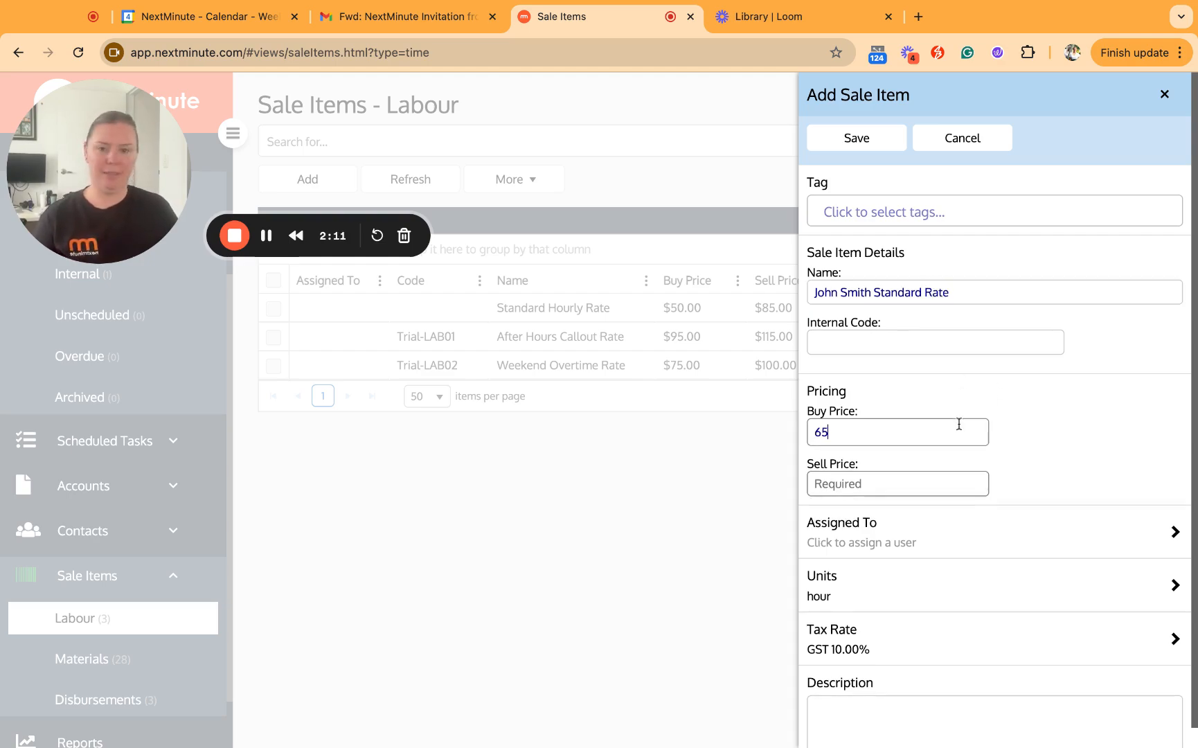
left_click(925, 485)
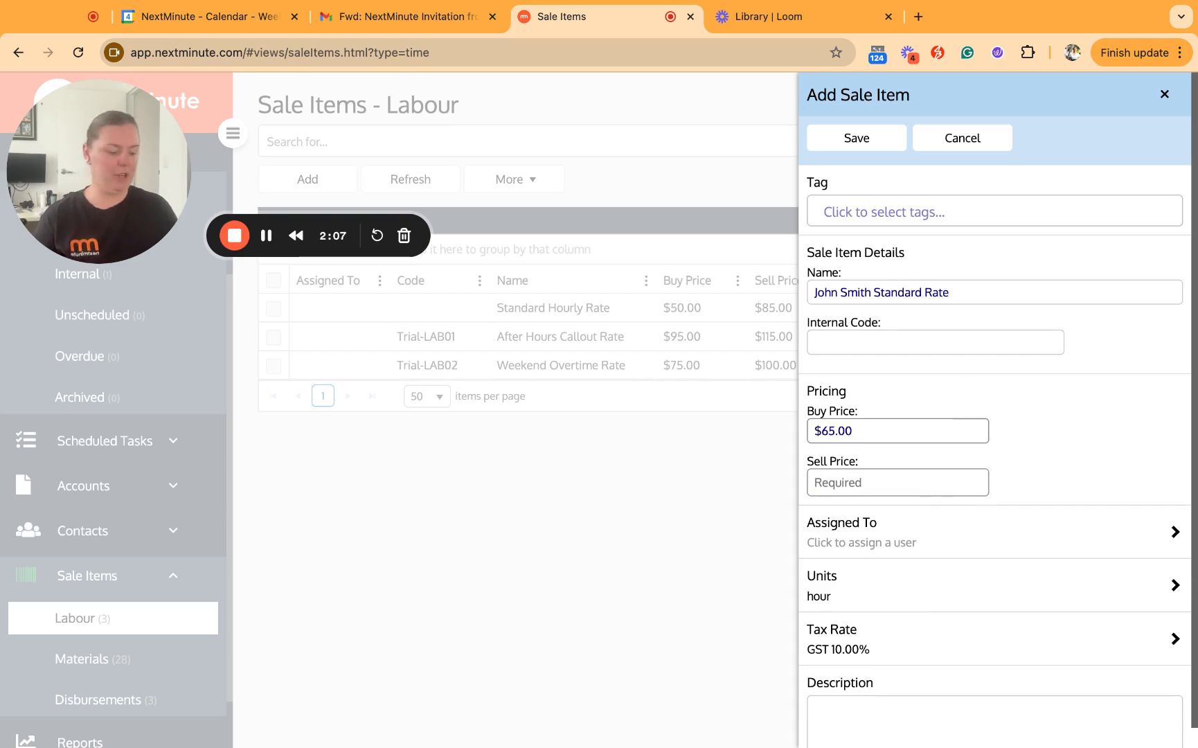
type("180")
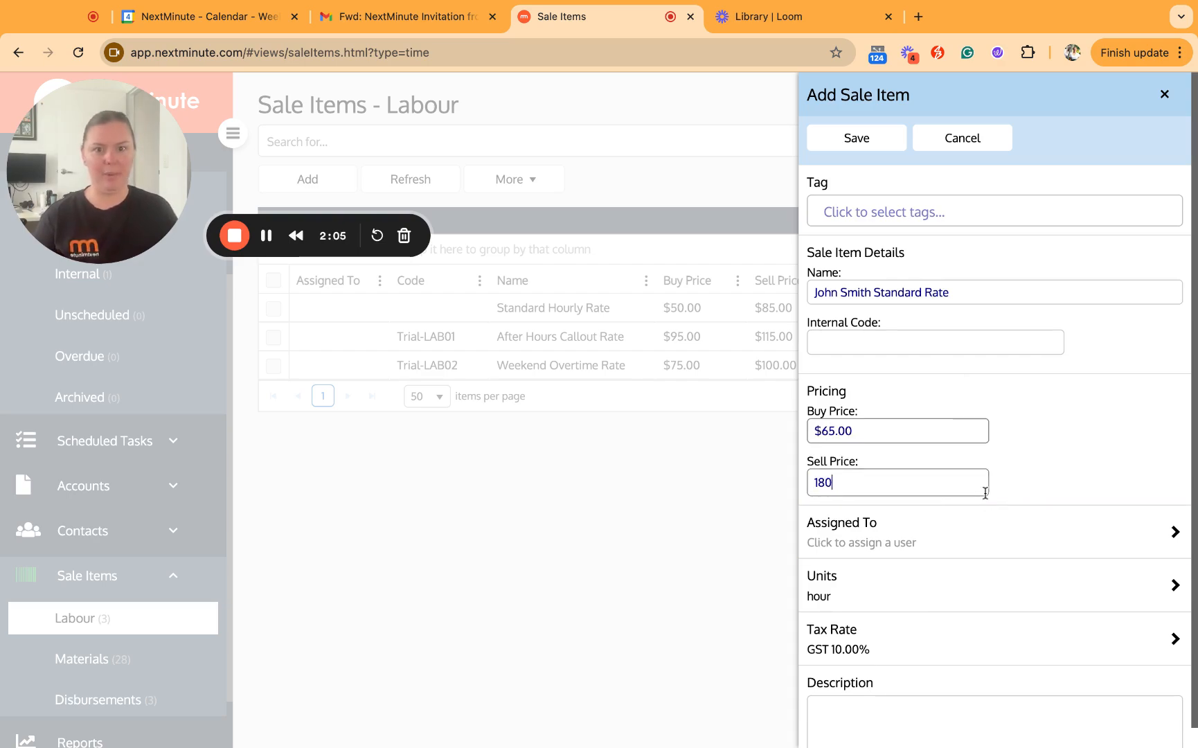
left_click(982, 537)
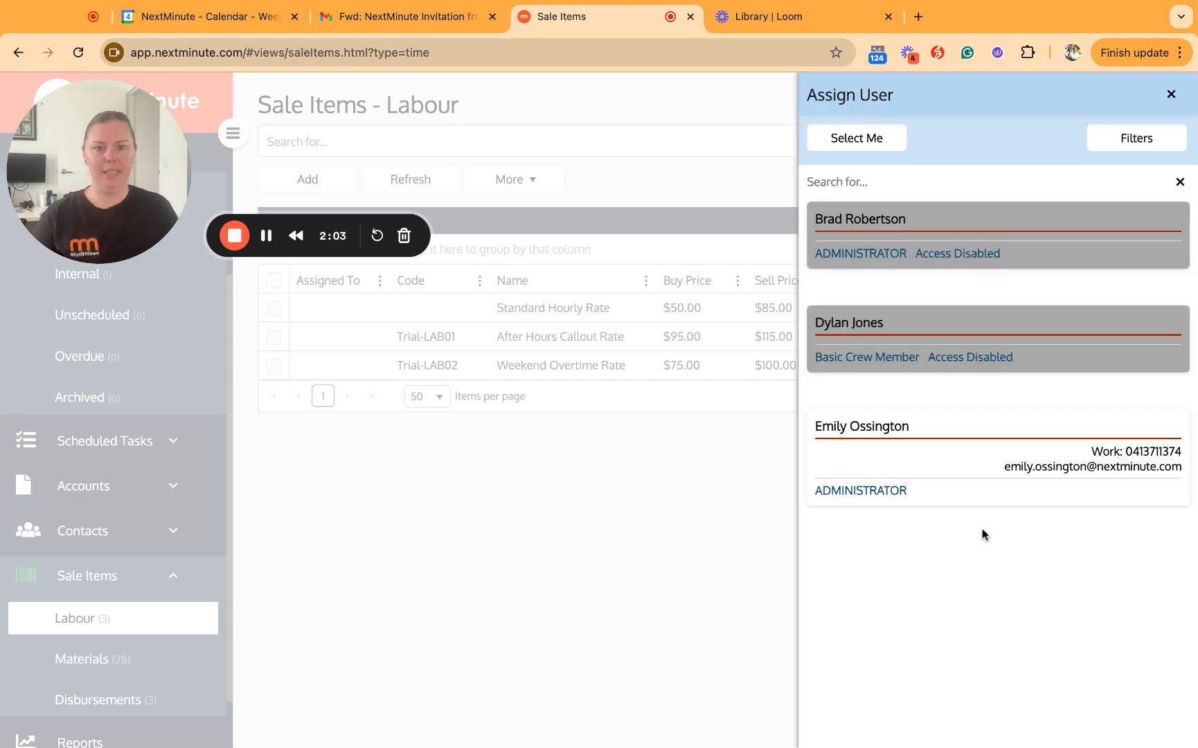
left_click(969, 461)
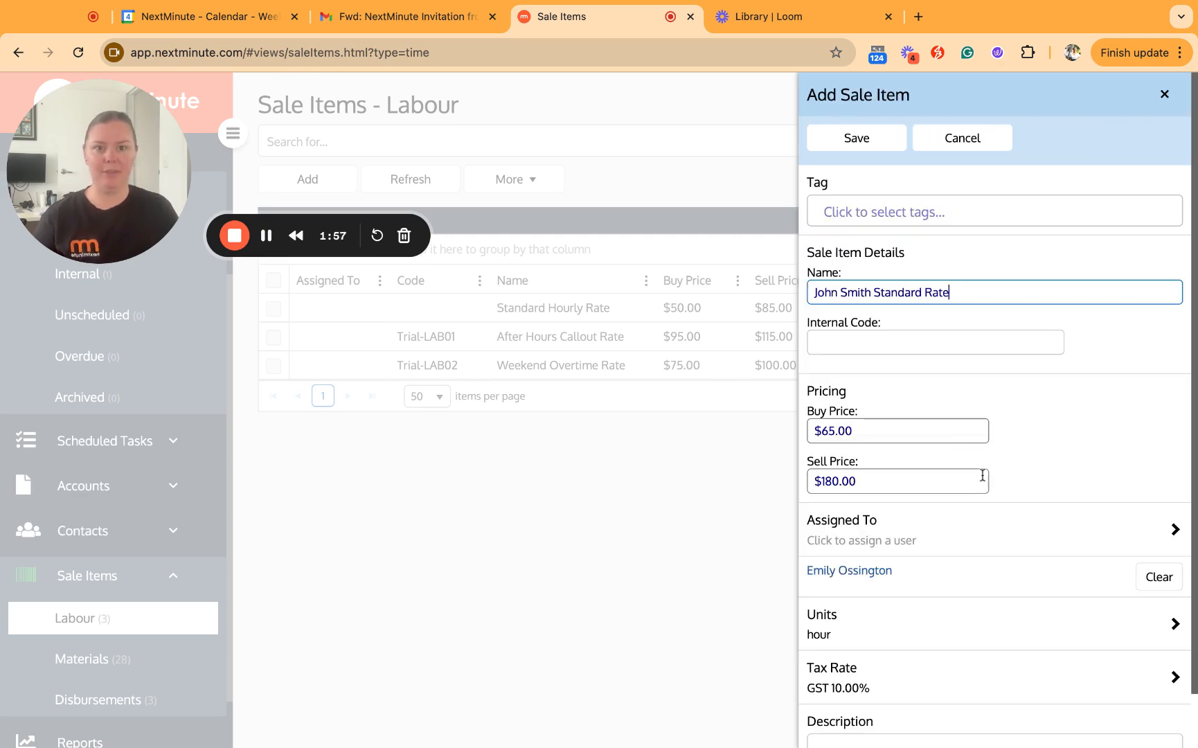
left_click(866, 145)
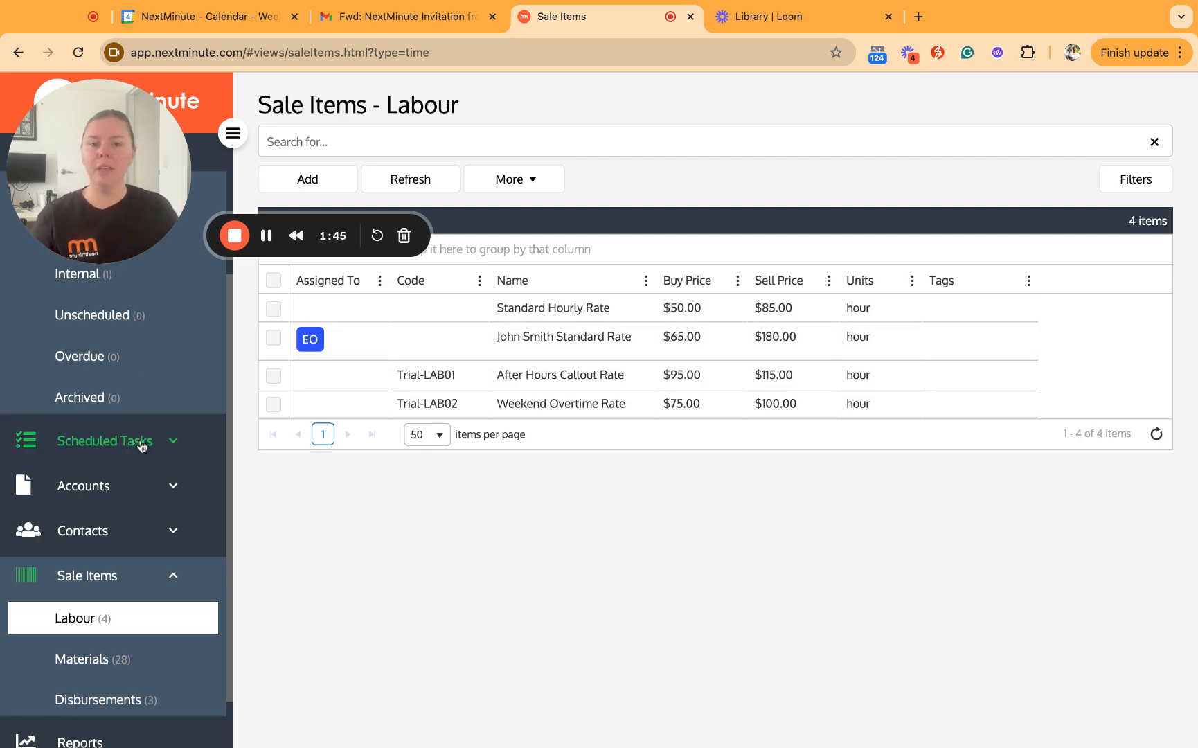
scroll(139, 454, "up", 3)
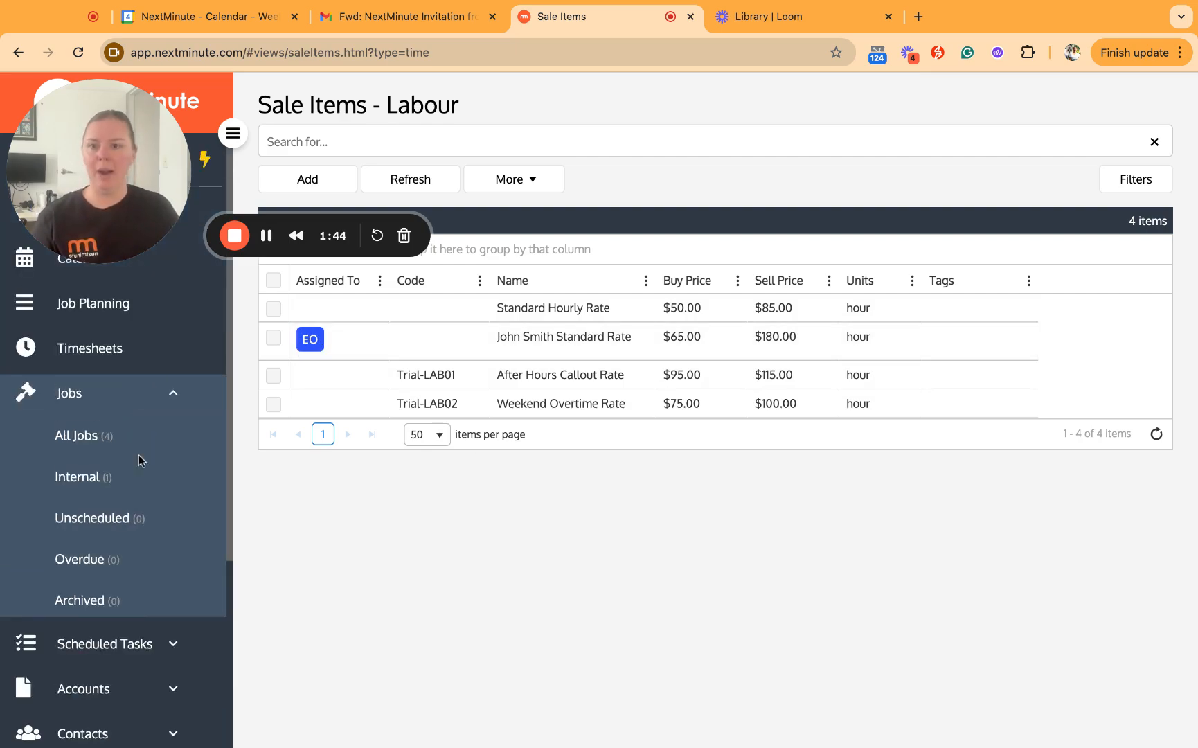
- Log a 5-hour timesheet entry on Tuesday 5 November against Kent Roofing, then view All Jobs
left_click(88, 348)
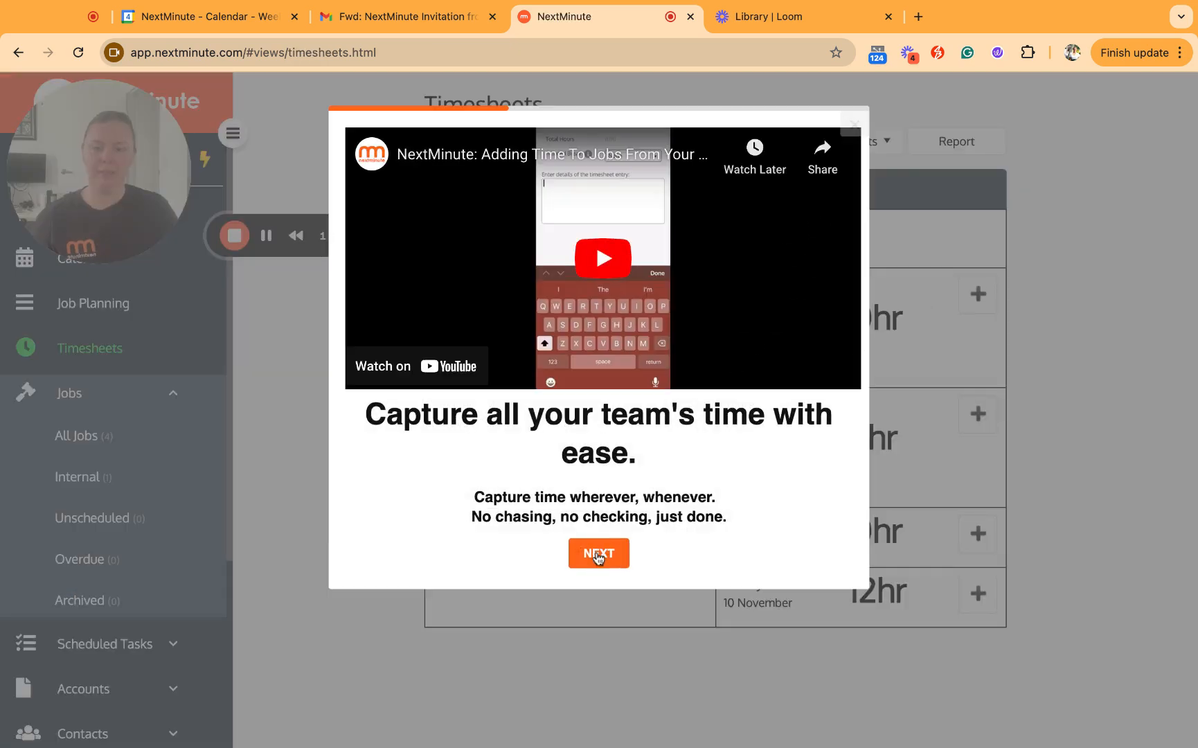
left_click(855, 122)
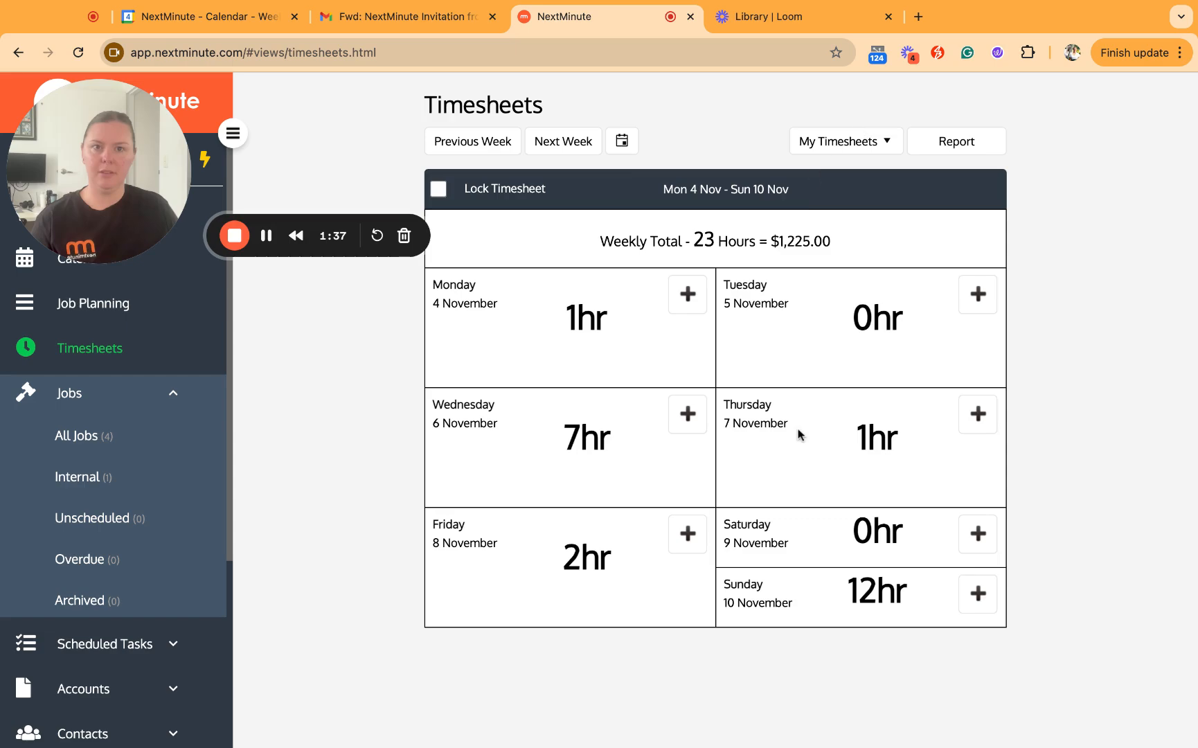
left_click(989, 303)
left_click(1035, 170)
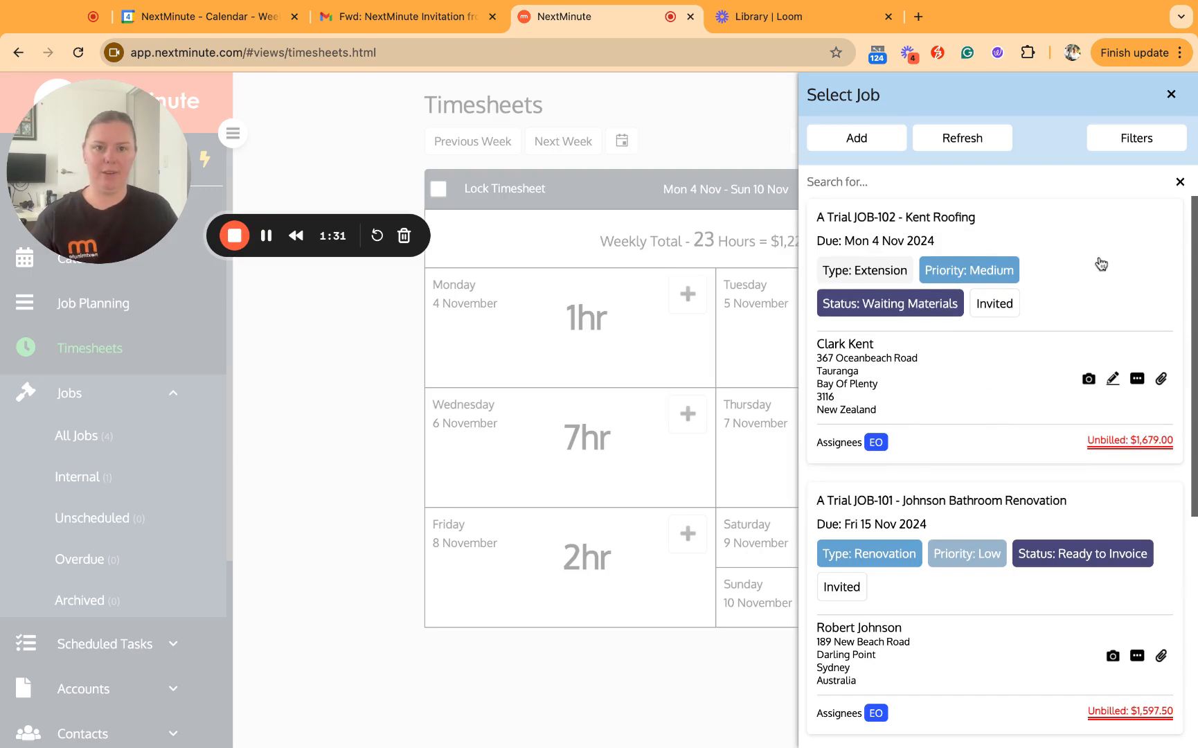
left_click(1067, 332)
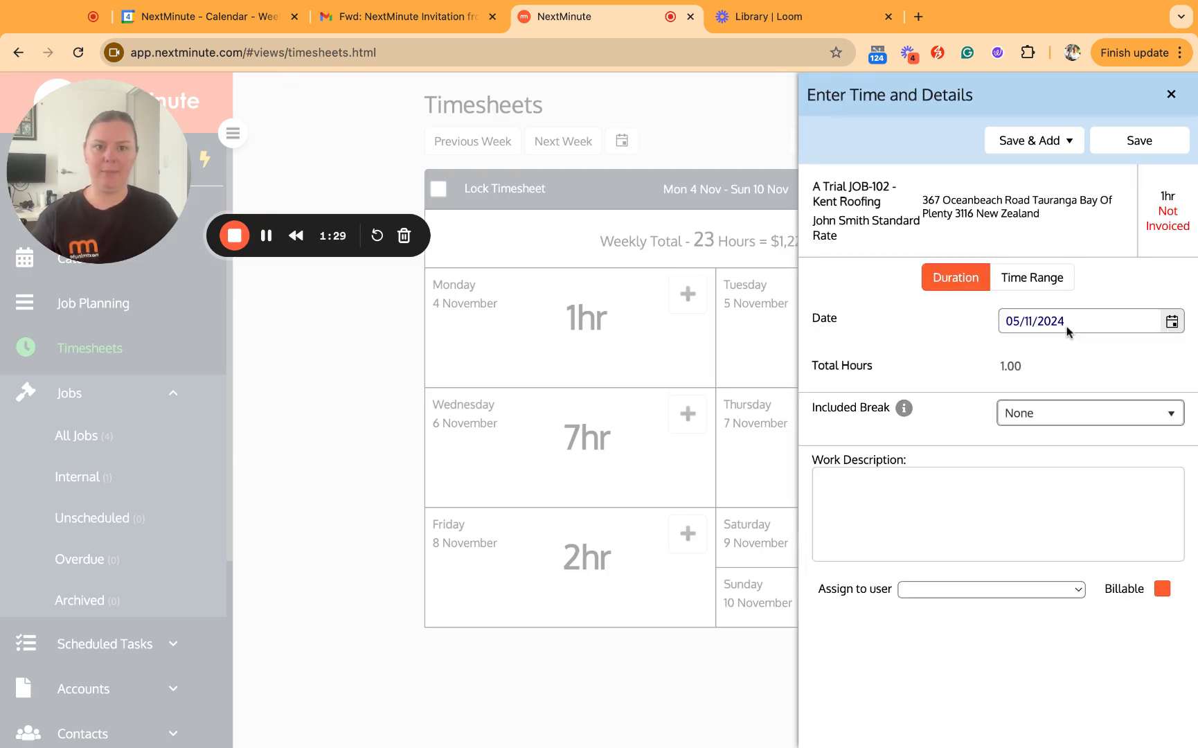
double_click(1014, 366)
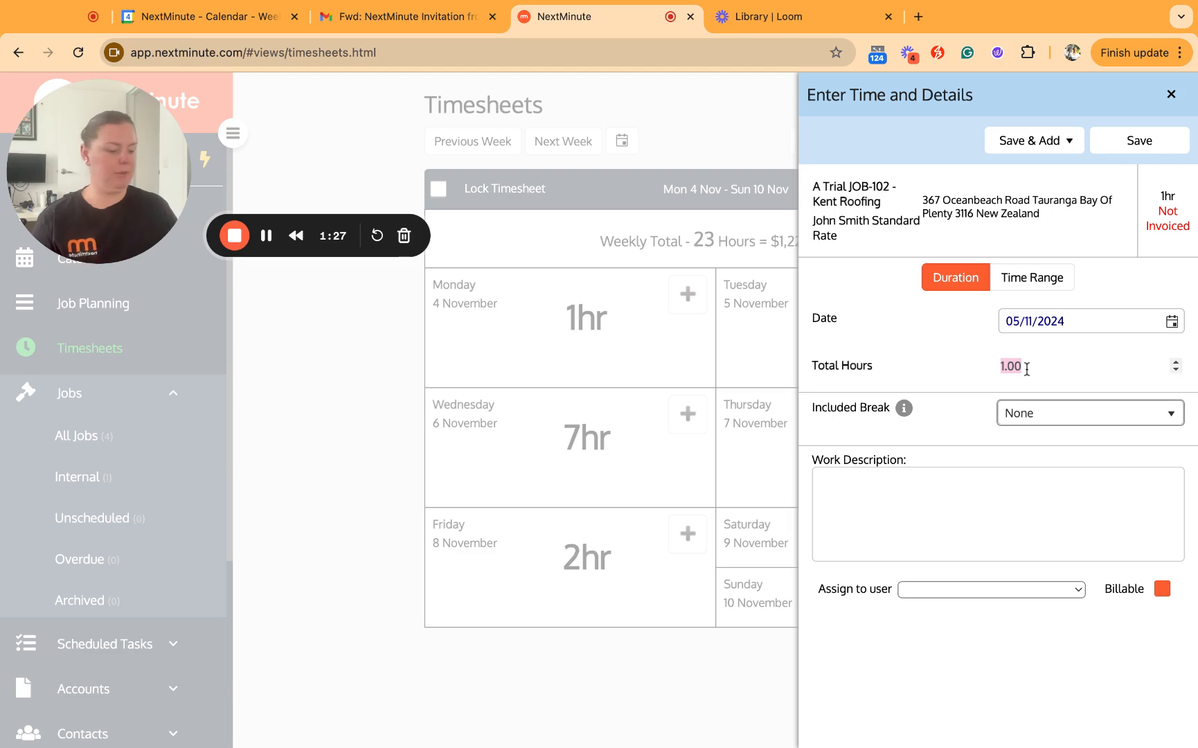
type("5")
left_click(1139, 140)
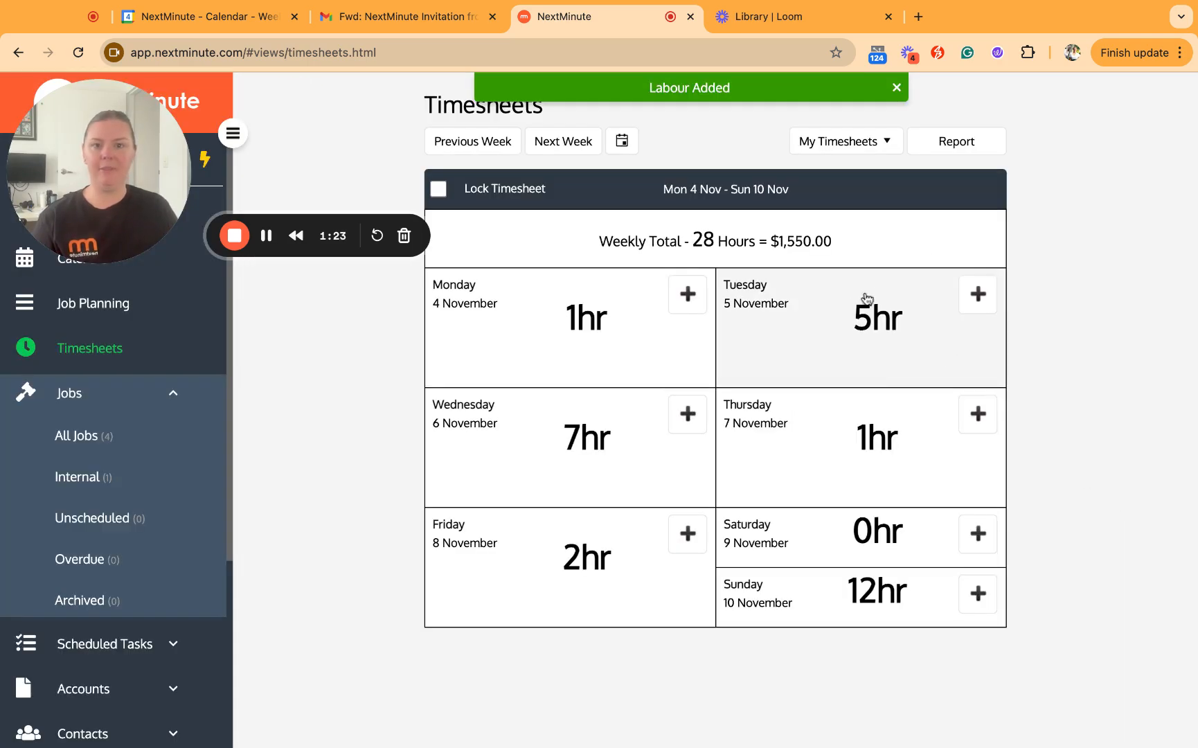
left_click(78, 436)
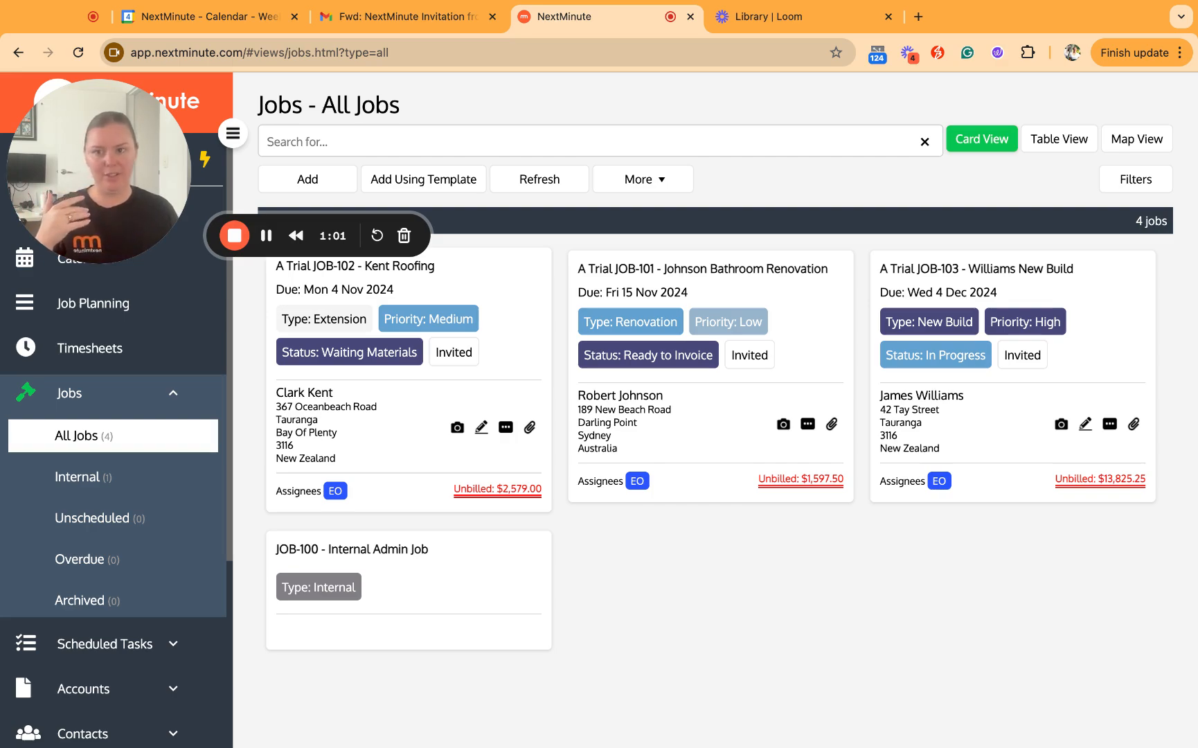
- Open the Labour sale items list, now showing four hourly rates
scroll(71, 713, "down", 2)
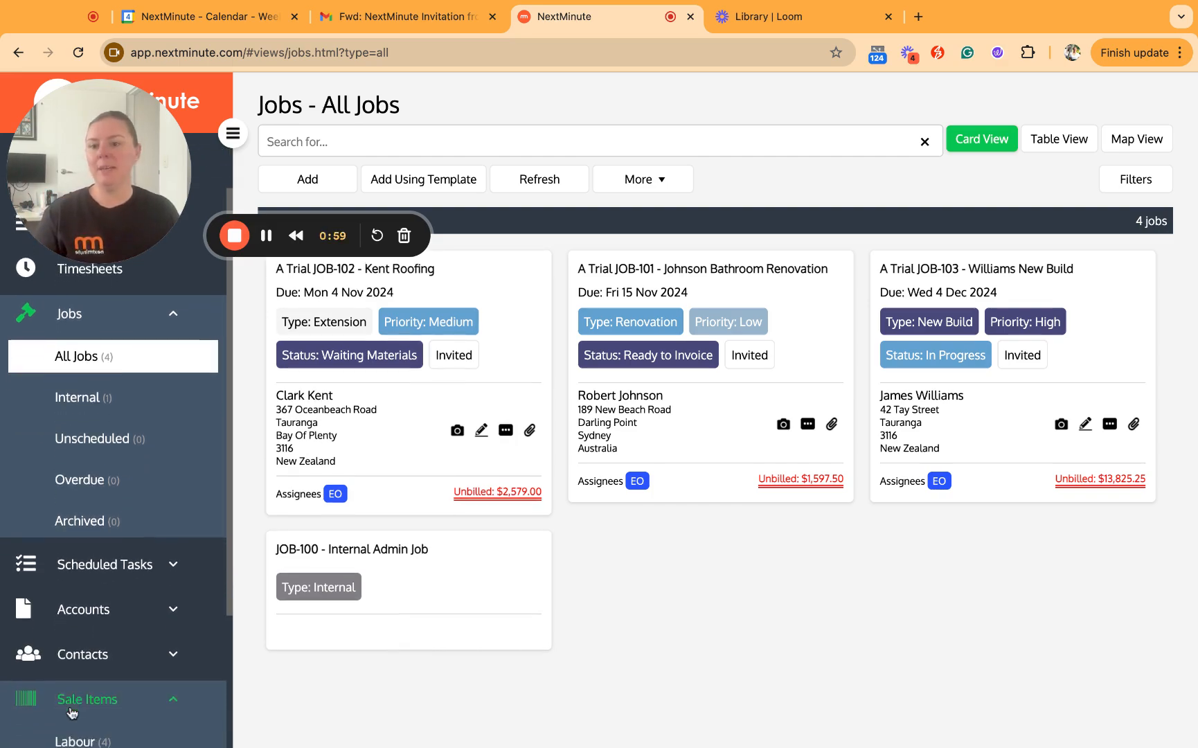
scroll(97, 720, "down", 1)
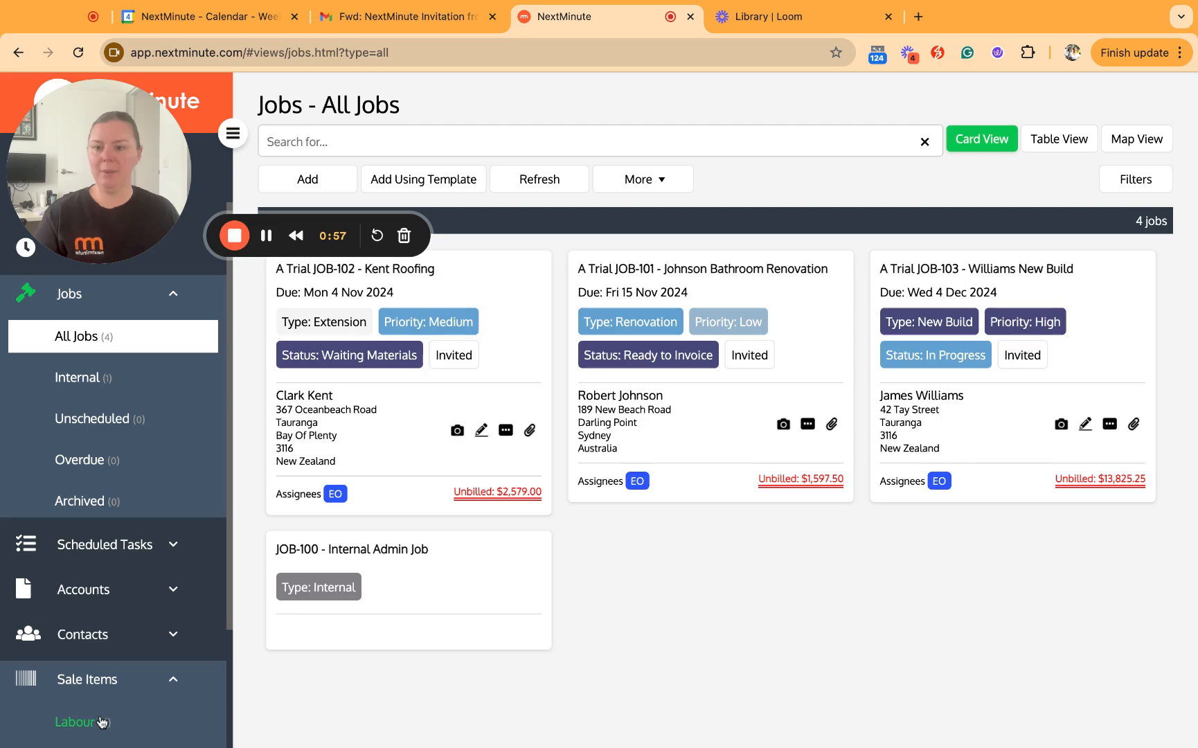
left_click(102, 722)
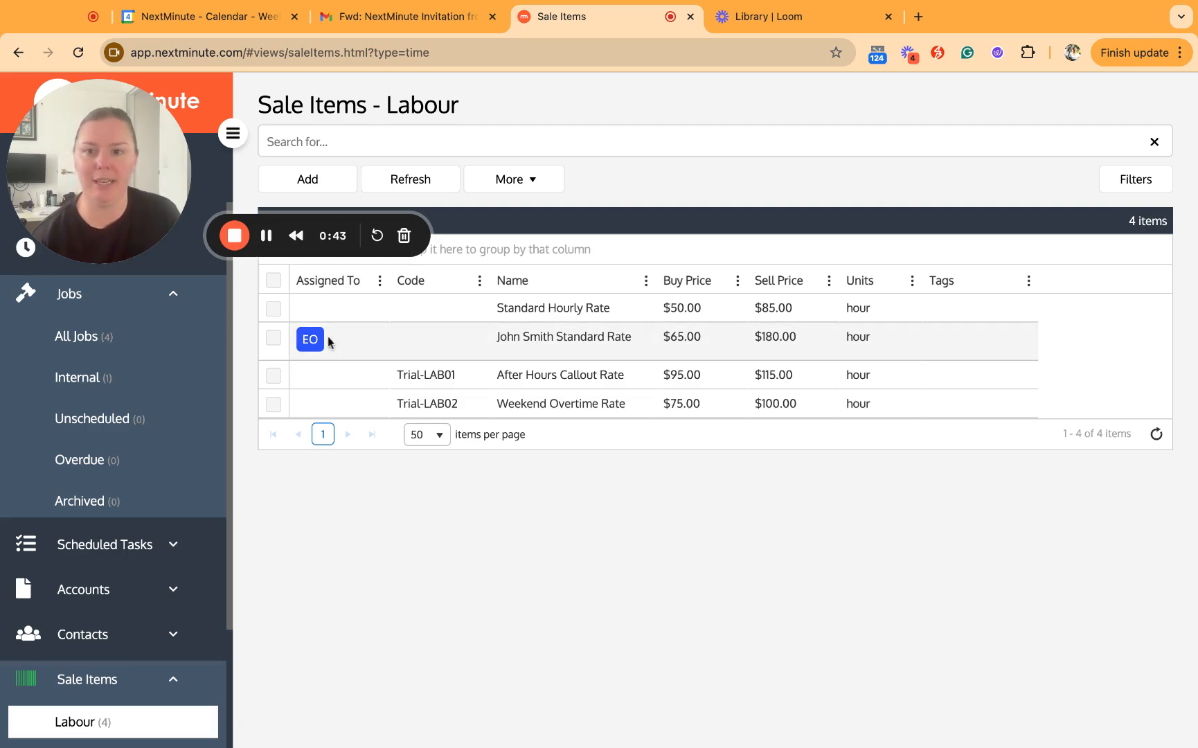
- Assign the Standard Hourly Rate item to the administrator user and save it
left_click(533, 313)
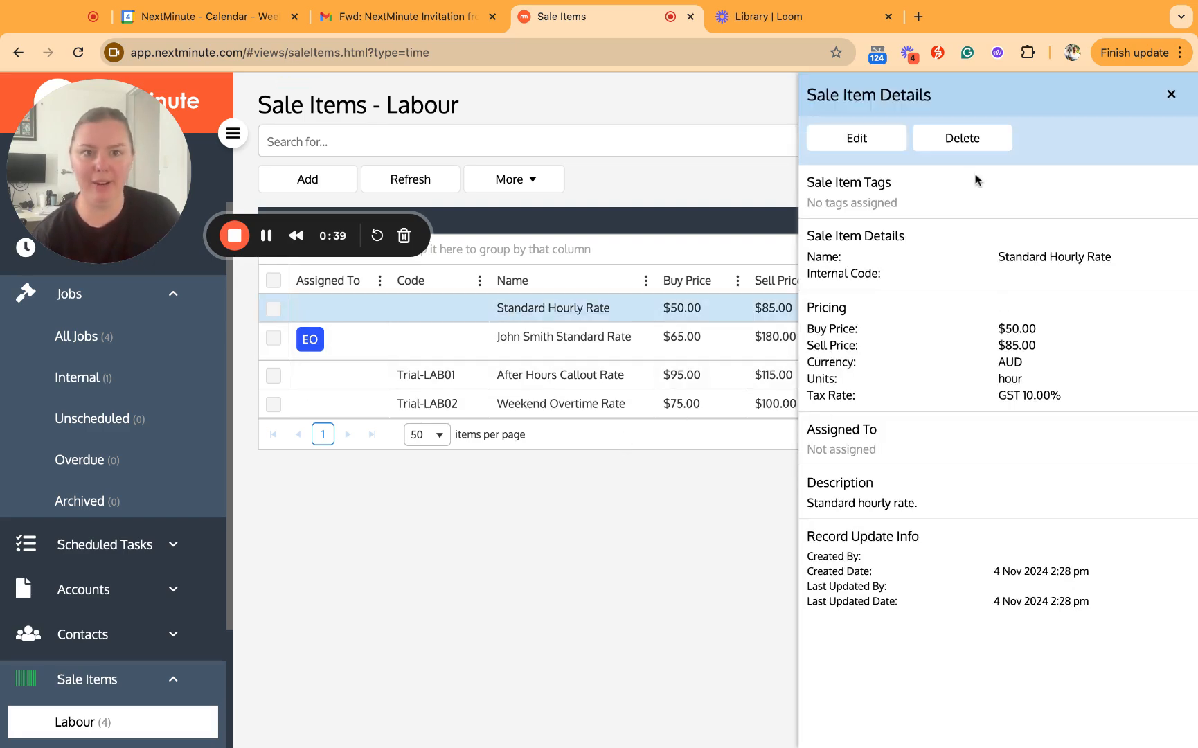
left_click(831, 148)
left_click(866, 529)
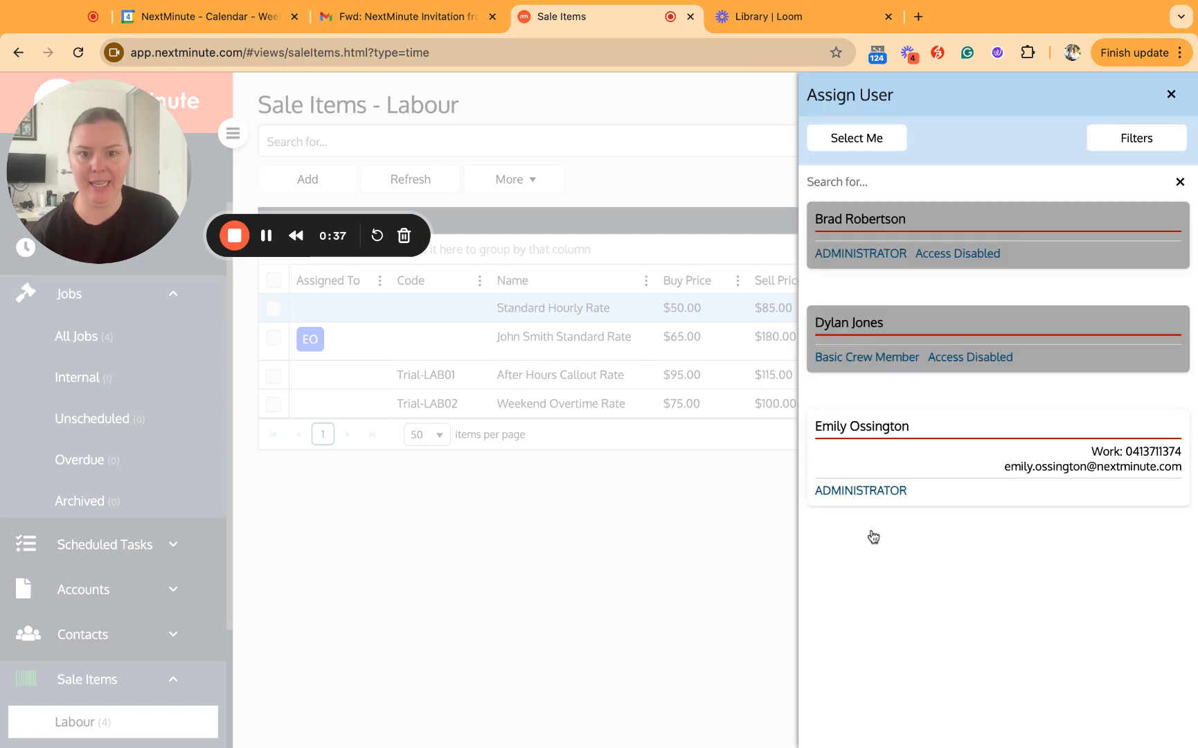
left_click(890, 473)
left_click(877, 124)
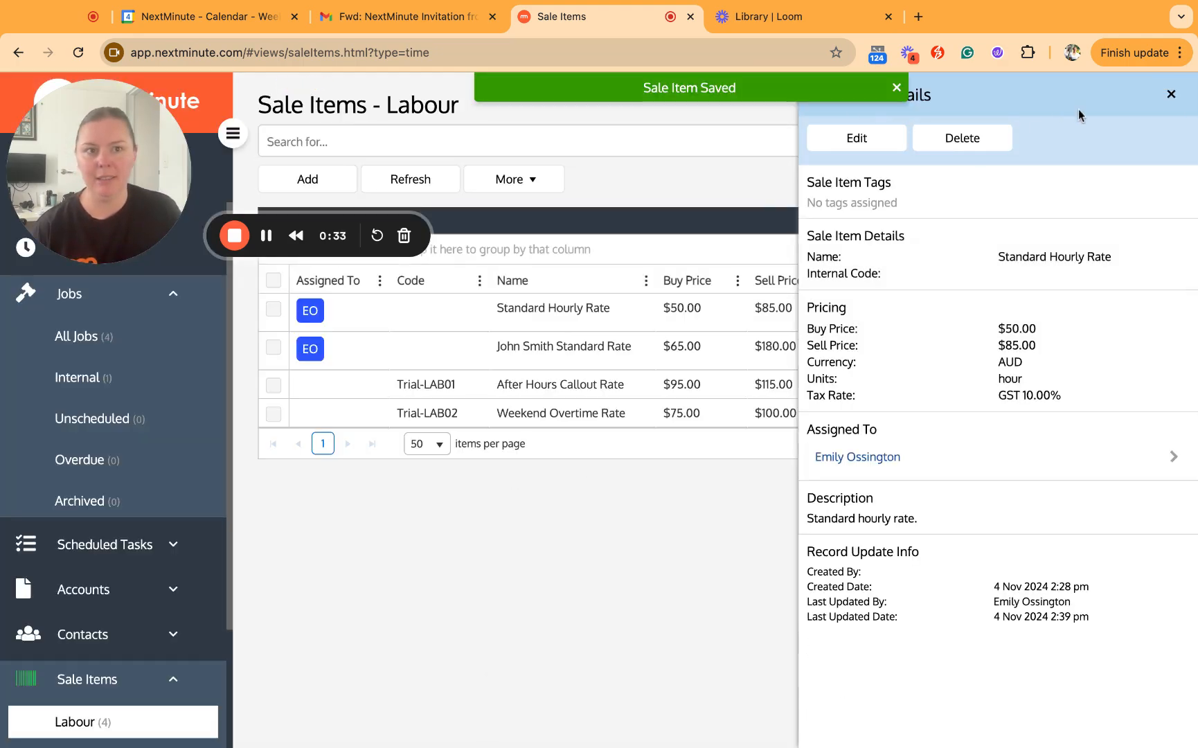
left_click(1171, 94)
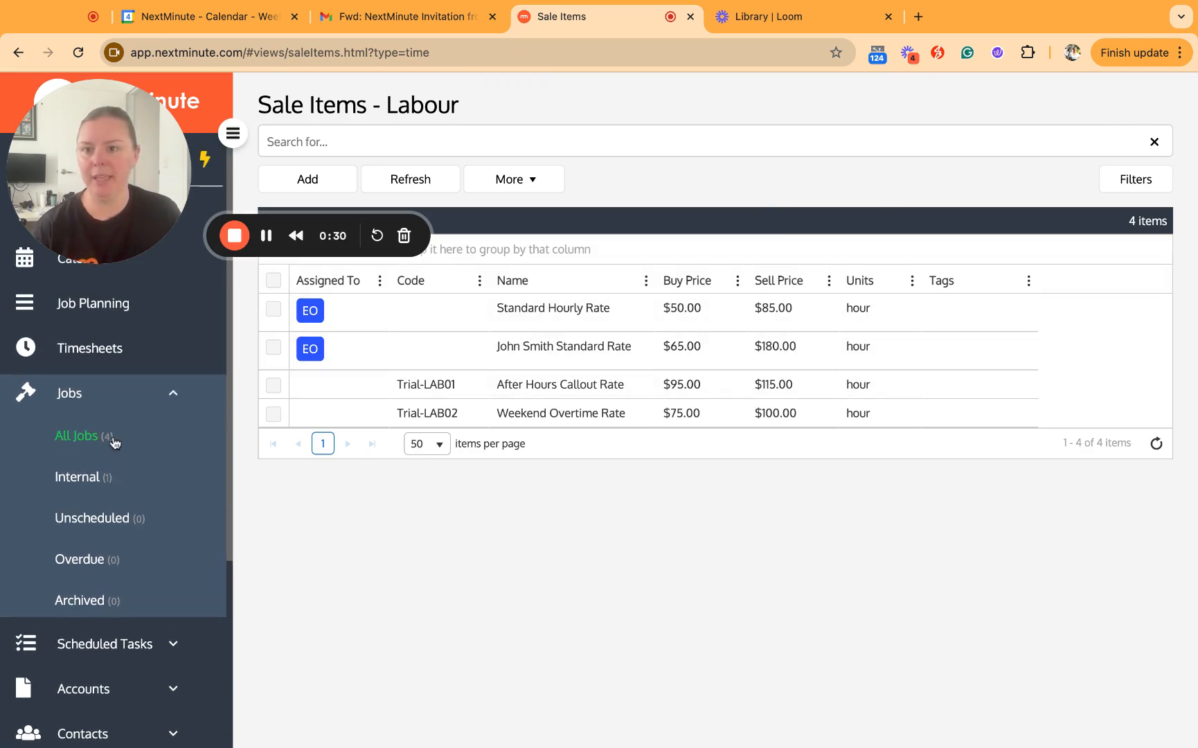
- Start a Tuesday time entry, check both labour rates under Select Task, then close the list
left_click(81, 349)
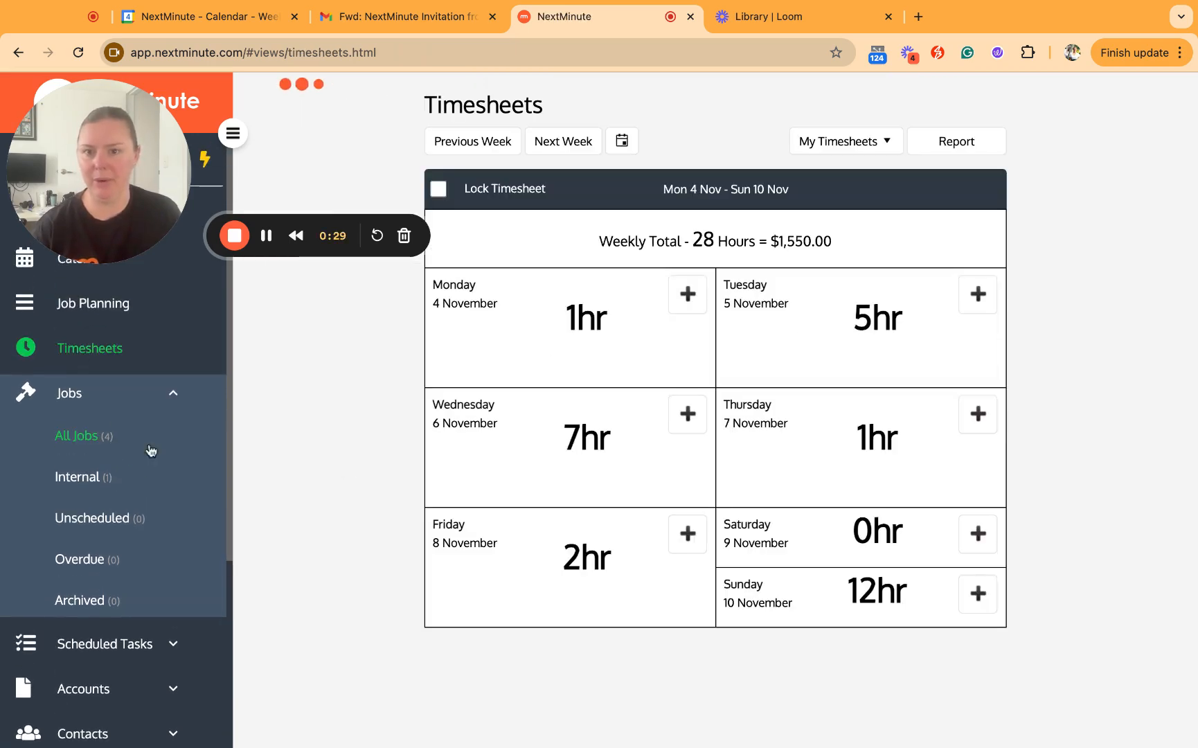
left_click(977, 294)
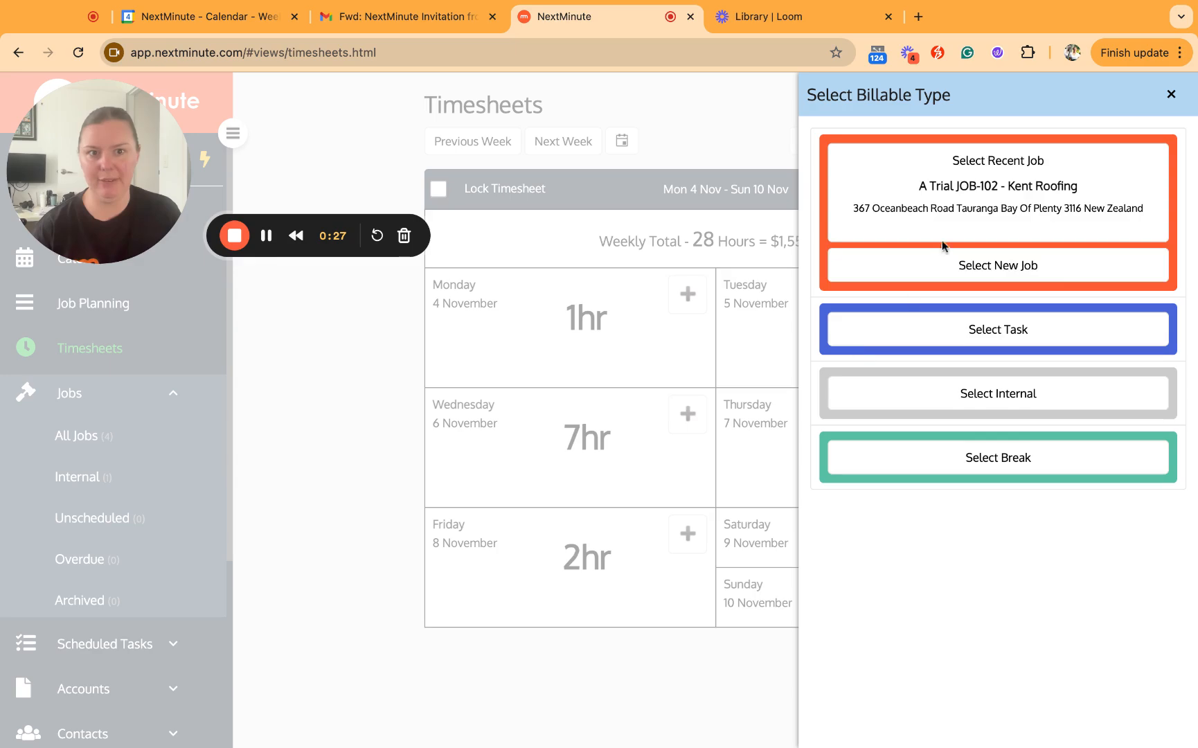
left_click(909, 329)
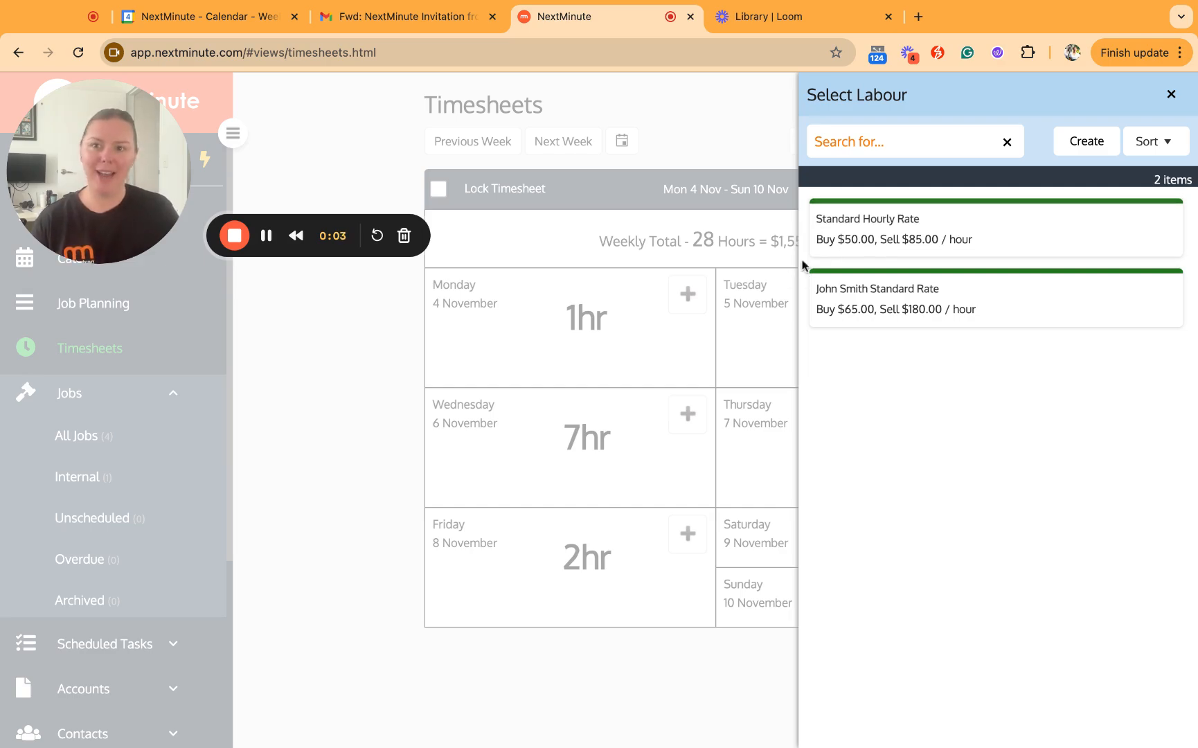
left_click(1169, 97)
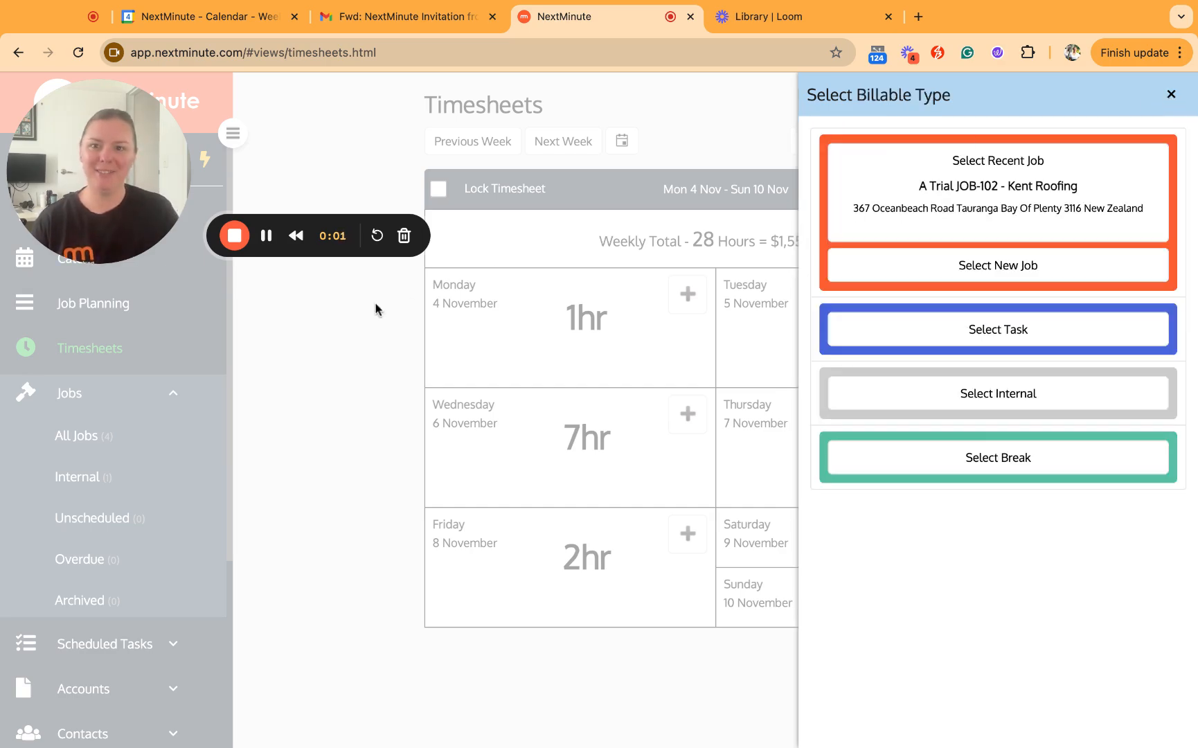